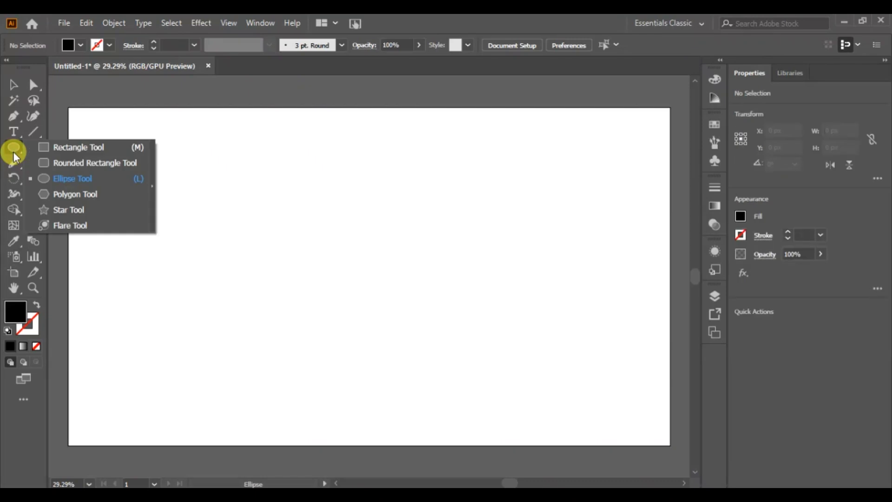
- Draw a 920 px circle centred on the artboard with the Ellipse tool and fill it with dark grey
click(60, 177)
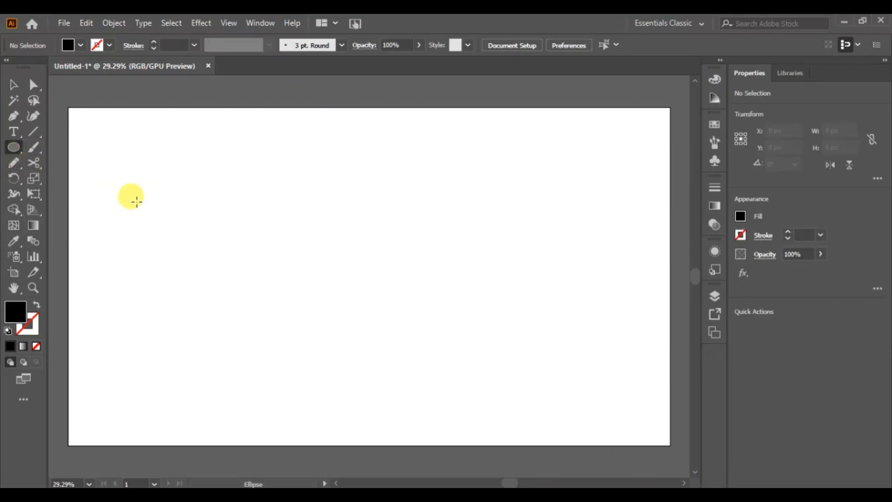
click(369, 276)
mouse_move(368, 276)
mouse_down()
mouse_move(451, 359)
mouse_move(518, 404)
mouse_move(513, 394)
mouse_up()
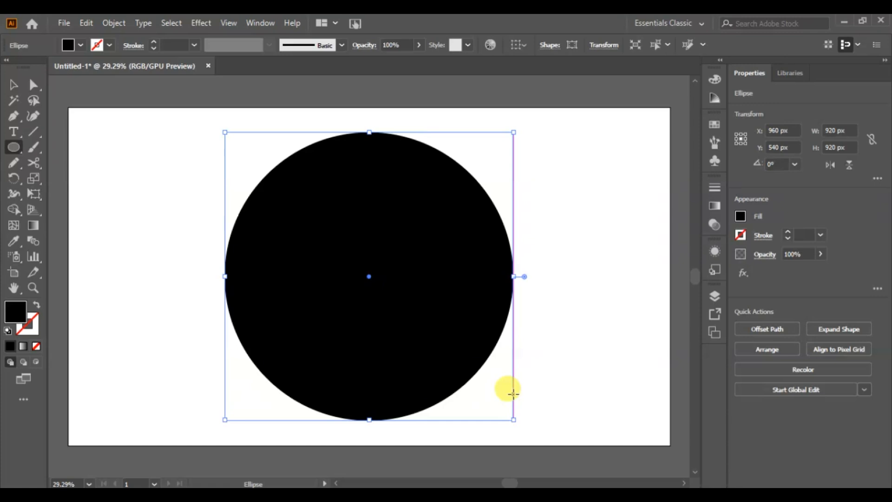
click(80, 46)
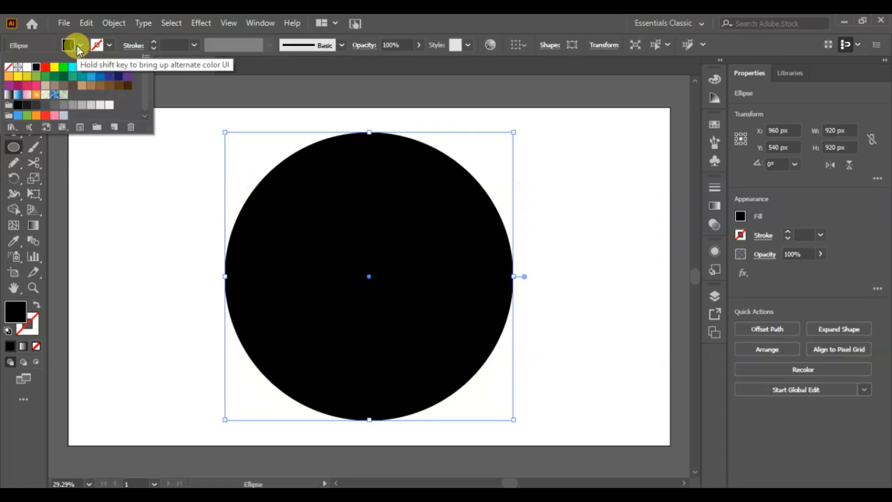
click(45, 104)
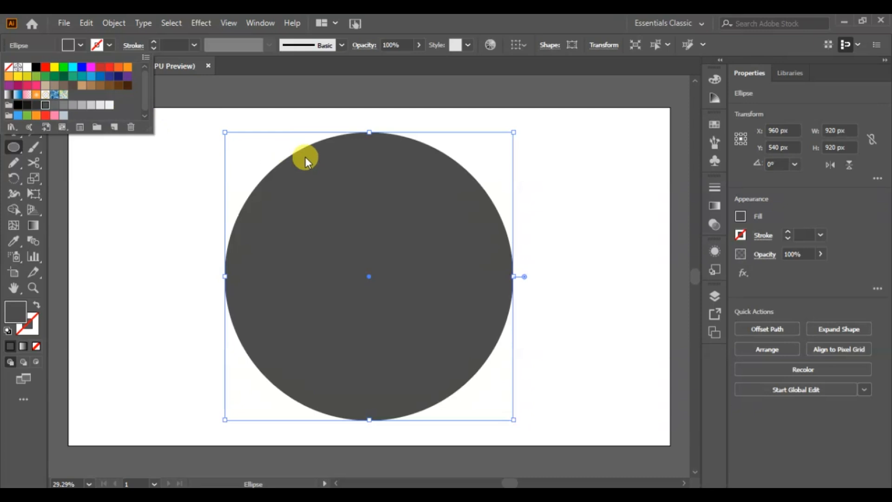
- Give the circle a red stroke with a weight of 29 pt
click(109, 45)
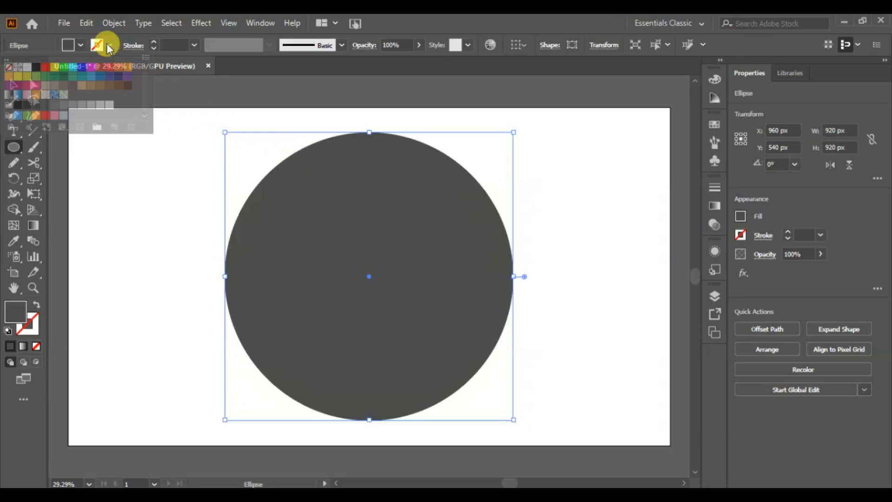
click(44, 70)
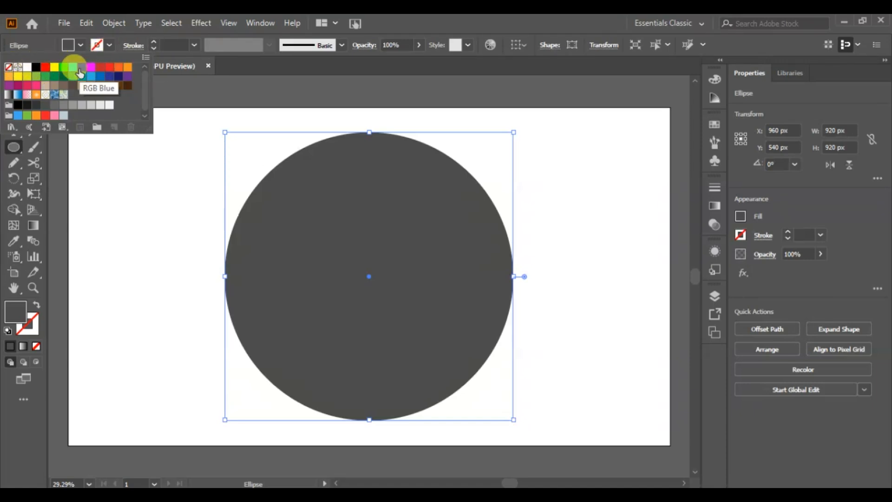
click(100, 70)
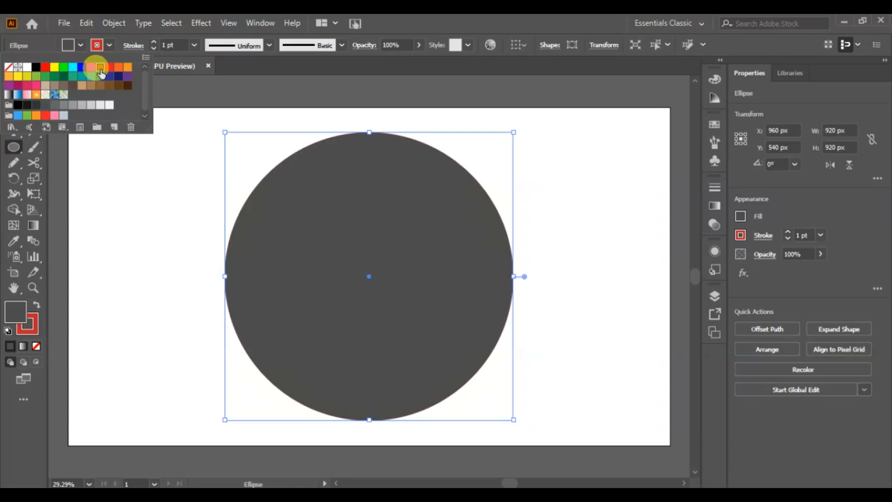
click(154, 43)
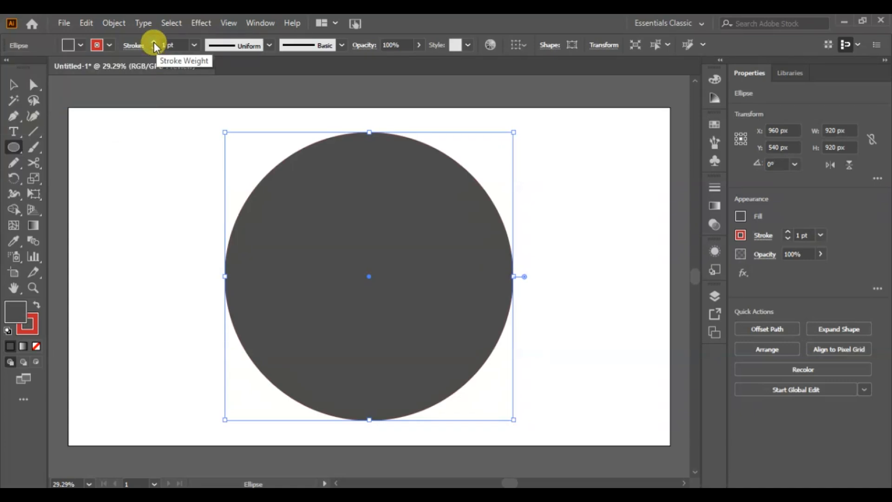
drag(154, 43, 153, 42)
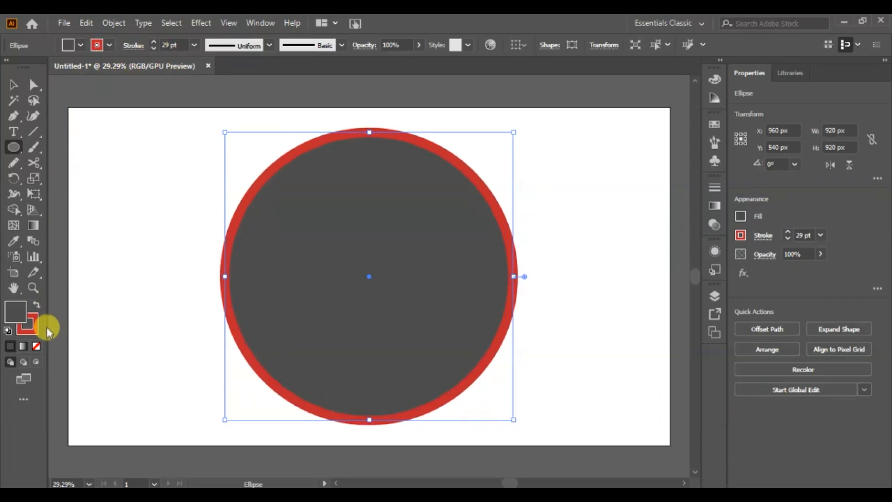
- Replace the circle's solid stroke colour with the Sky gradient preset
click(29, 329)
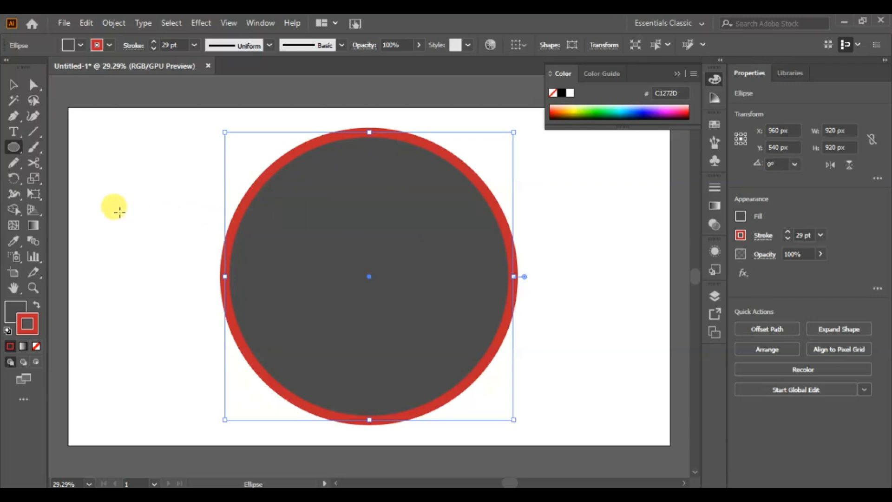
click(34, 226)
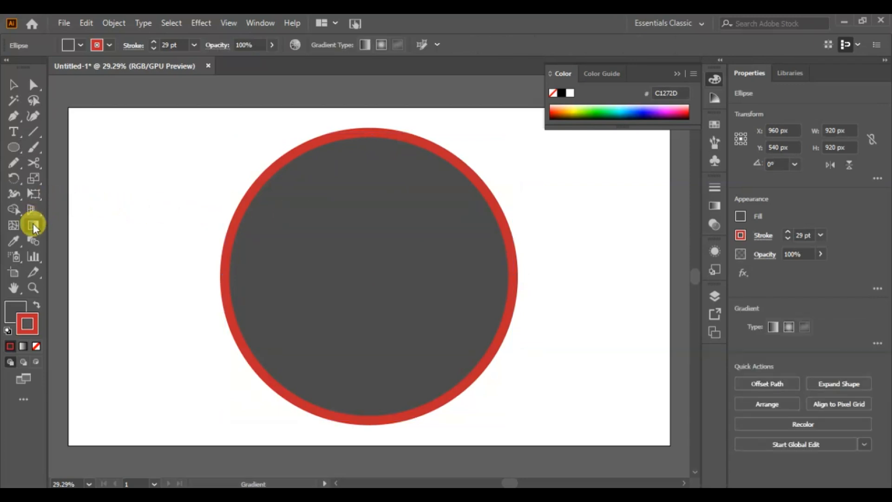
click(711, 209)
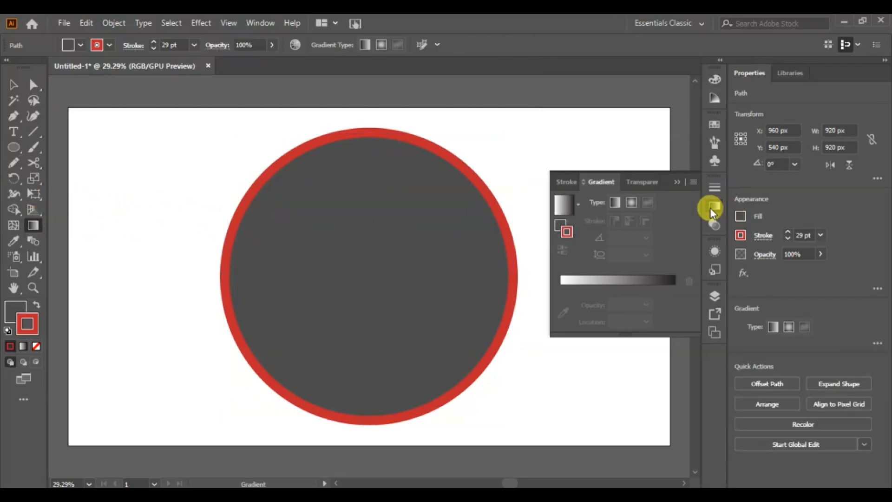
click(572, 210)
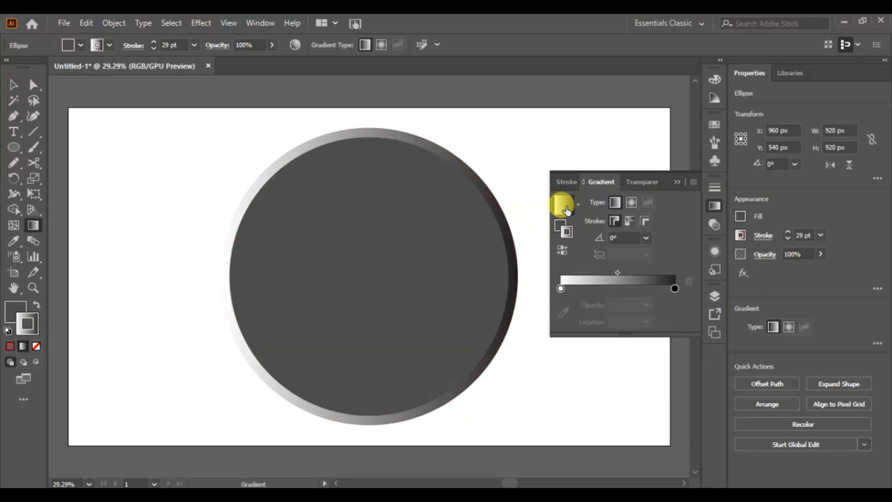
click(578, 206)
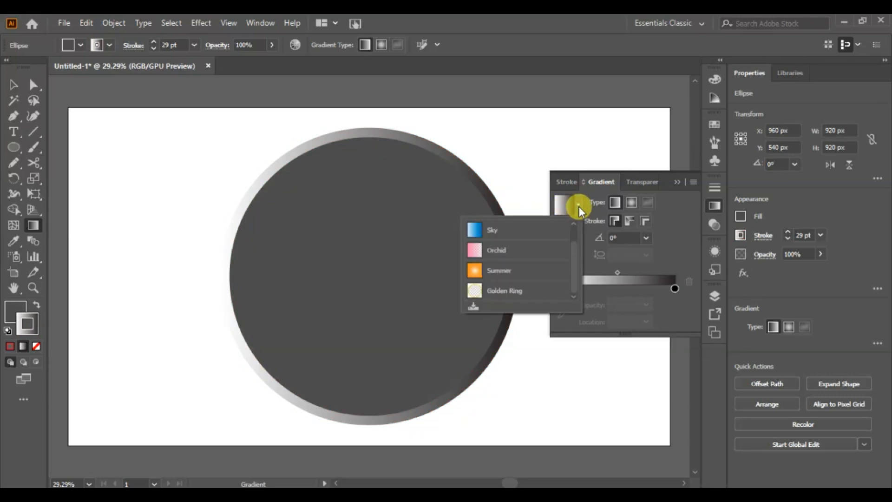
click(477, 230)
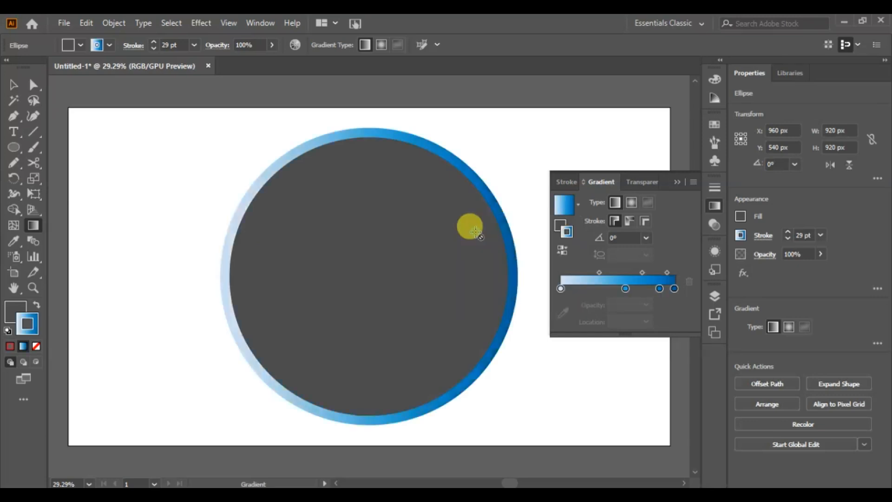
- Recolour the stroke gradient's first stop orange-red and its second stop RGB Yellow
double_click(561, 288)
drag(543, 415, 527, 406)
click(625, 288)
double_click(625, 288)
click(506, 357)
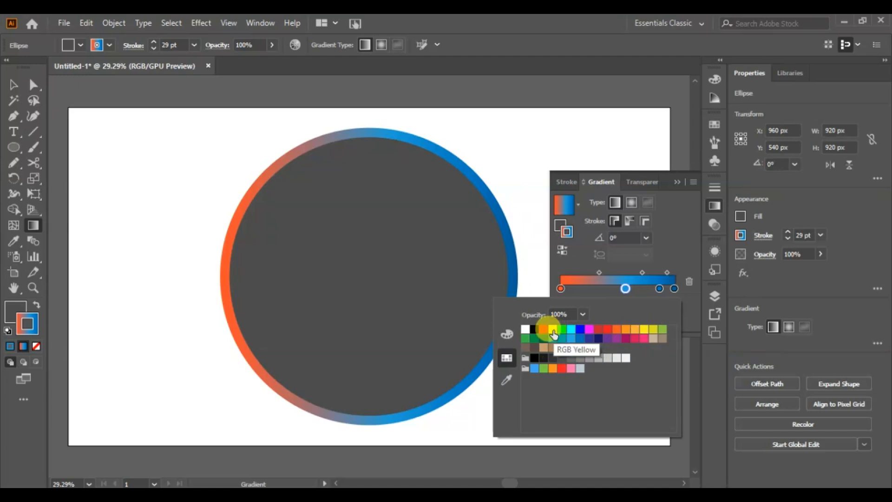
click(549, 330)
- Recolour the stroke gradient's third stop cyan and its last stop blue
double_click(659, 288)
click(571, 329)
click(674, 288)
double_click(674, 288)
click(579, 329)
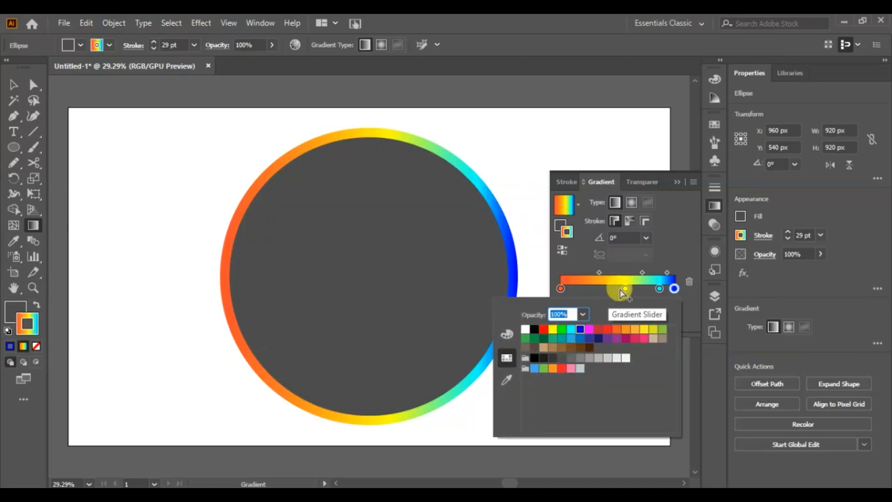
- Shift the yellow and cyan gradient stops towards the orange-red end to space the colours more evenly
click(623, 289)
drag(626, 289, 603, 288)
drag(659, 288, 639, 289)
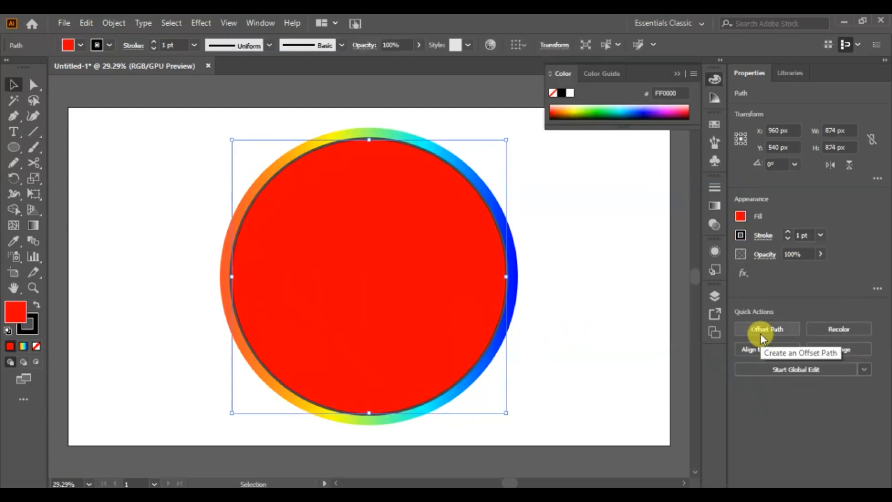
- Create an inner copy of the red circle with Offset Path at -131 px and mitered joins, with the preview on
click(760, 333)
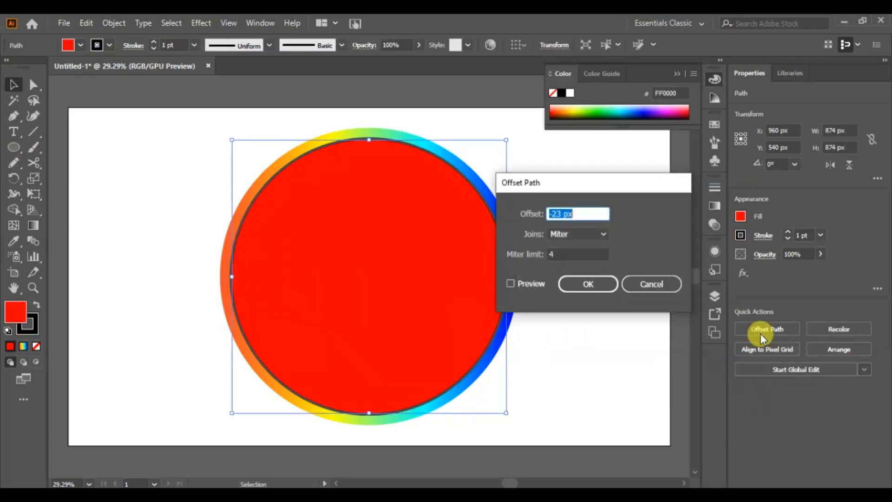
click(530, 284)
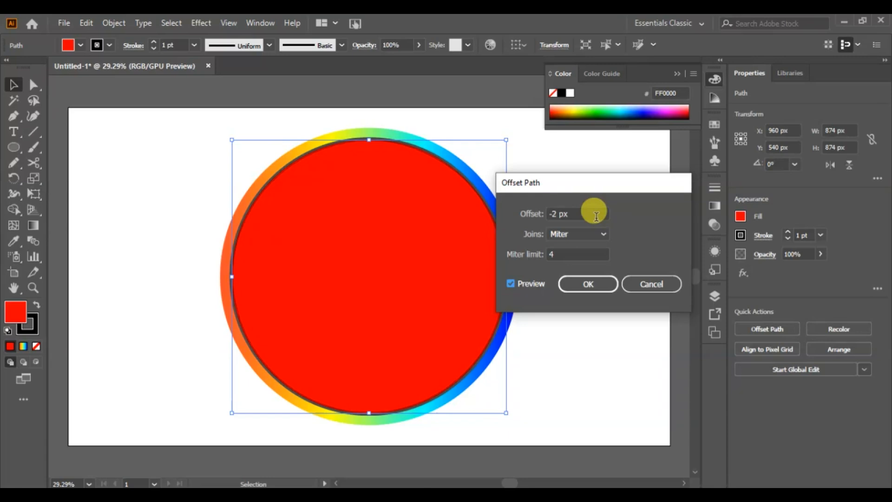
scroll(596, 216, down, 7)
scroll(596, 216, down, 20)
scroll(596, 216, down, 7)
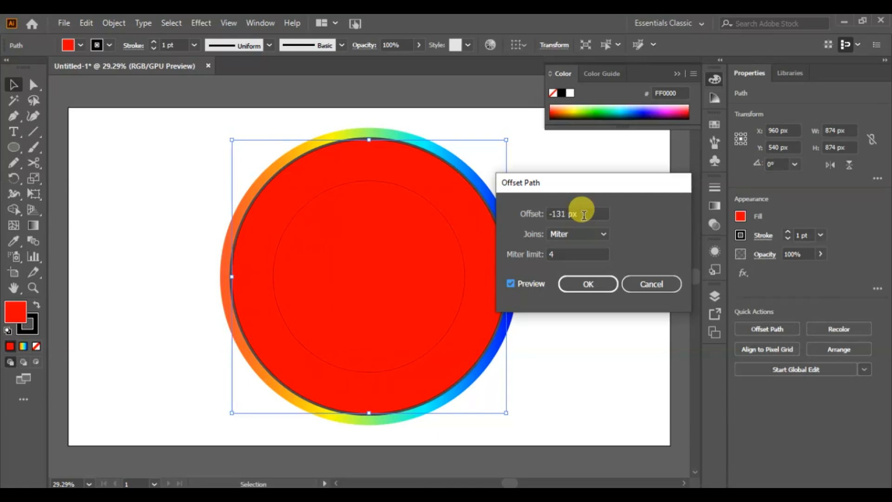
click(588, 283)
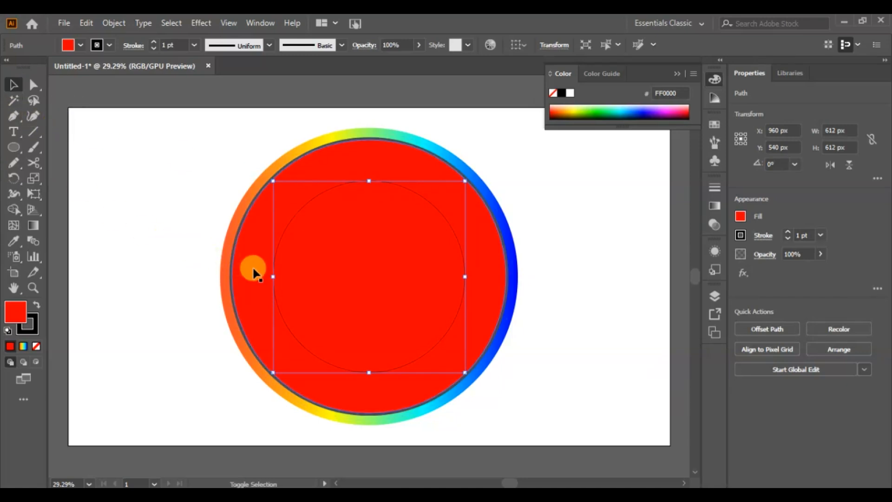
- Subtract the inner red circle from the larger one with Minus Front to make a ring, and clear the selection
shift+click(254, 274)
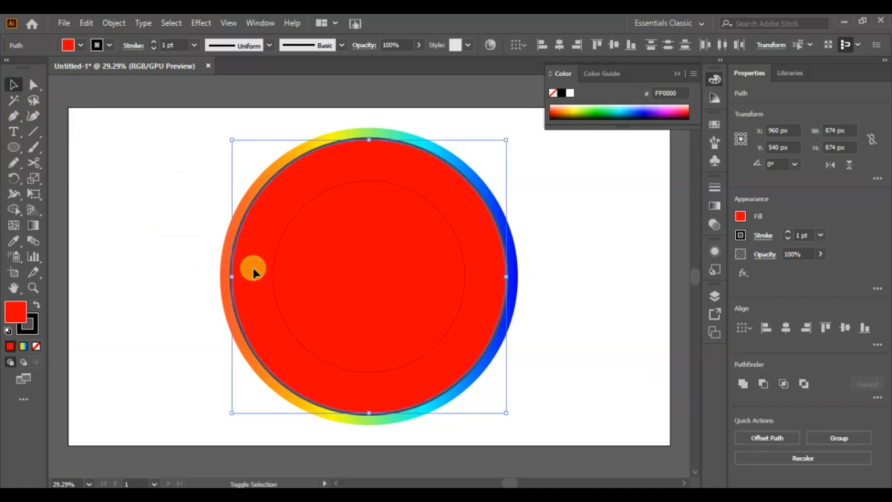
click(762, 384)
key(ctrl+shift+a)
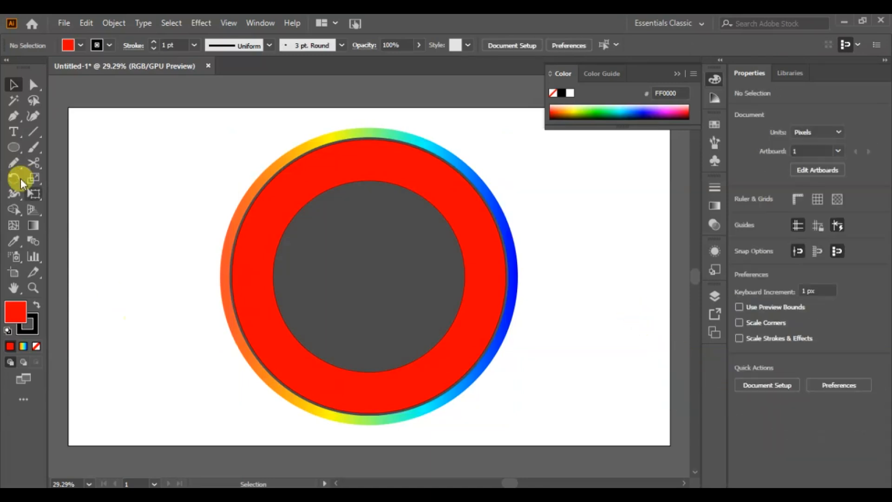
- Draw a red rectangle about 1164 × 229 px horizontally across the middle of the circles
click(12, 149)
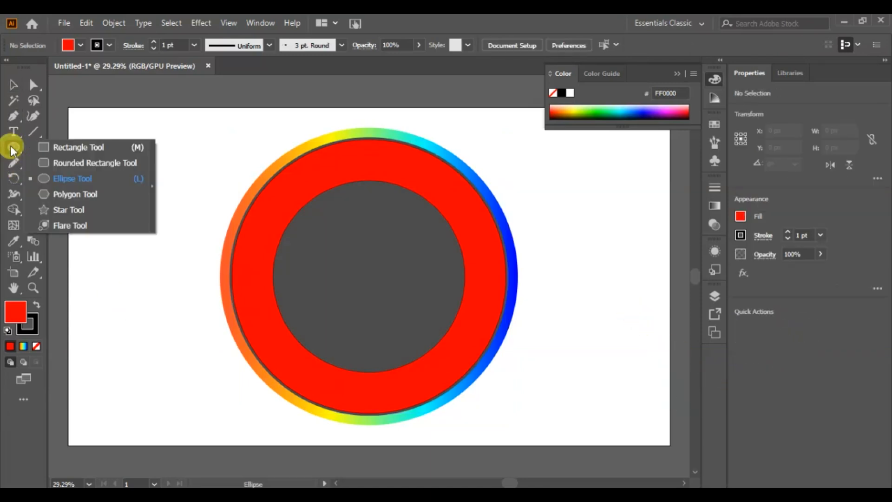
drag(12, 150, 49, 153)
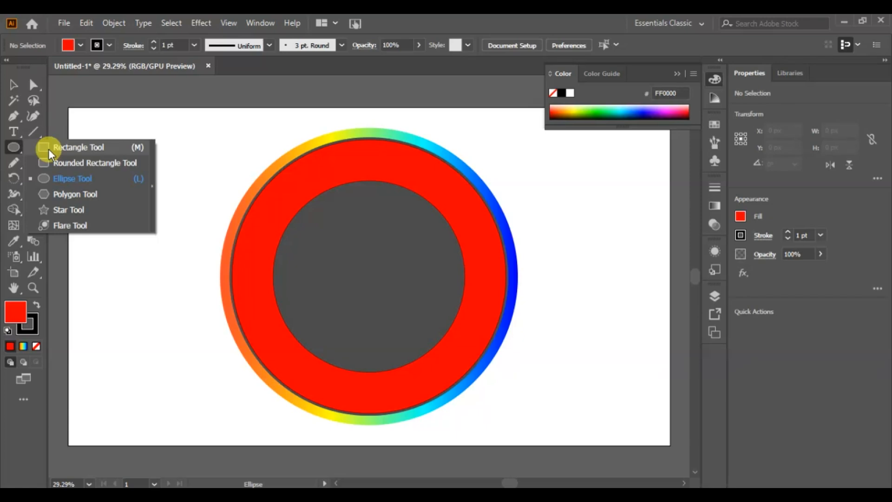
drag(48, 149, 48, 150)
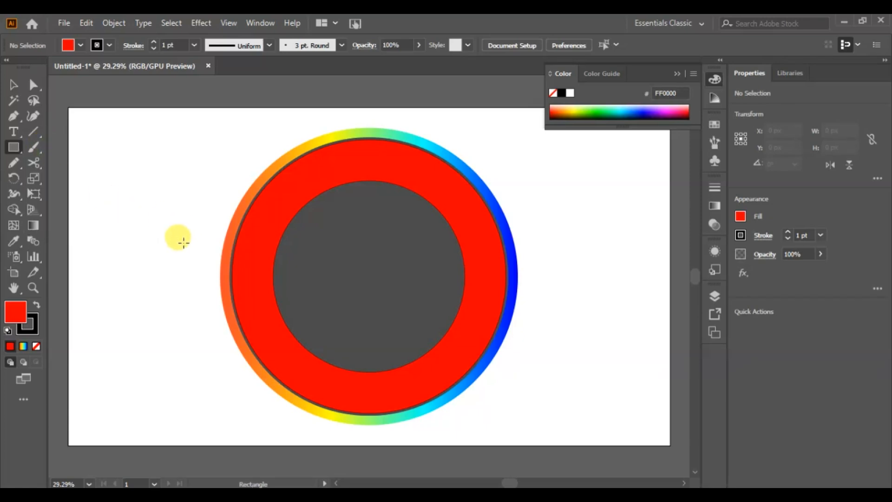
drag(184, 242, 549, 314)
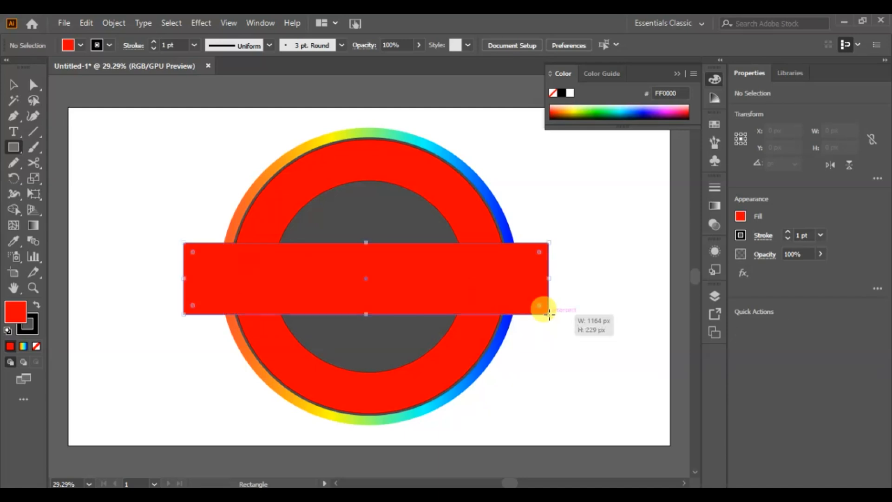
- Align the vertical centres of the rectangle, the ring and the outer circle, and clear the selection
click(18, 85)
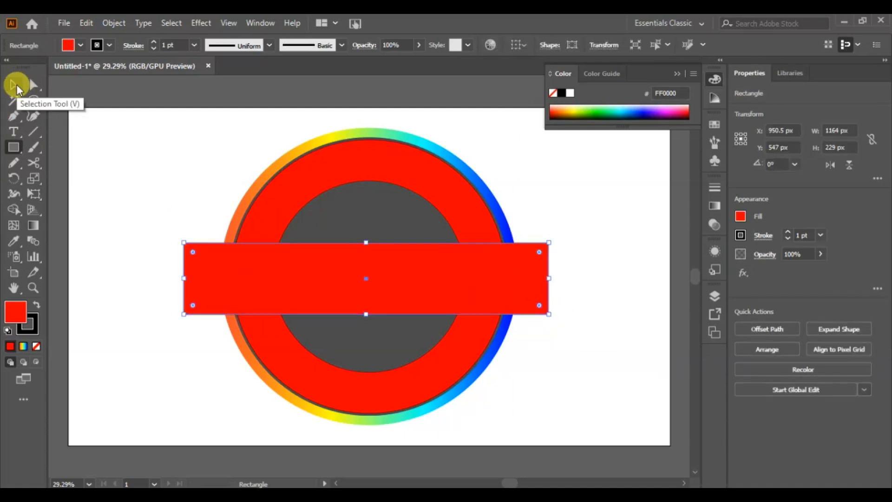
drag(142, 188, 554, 392)
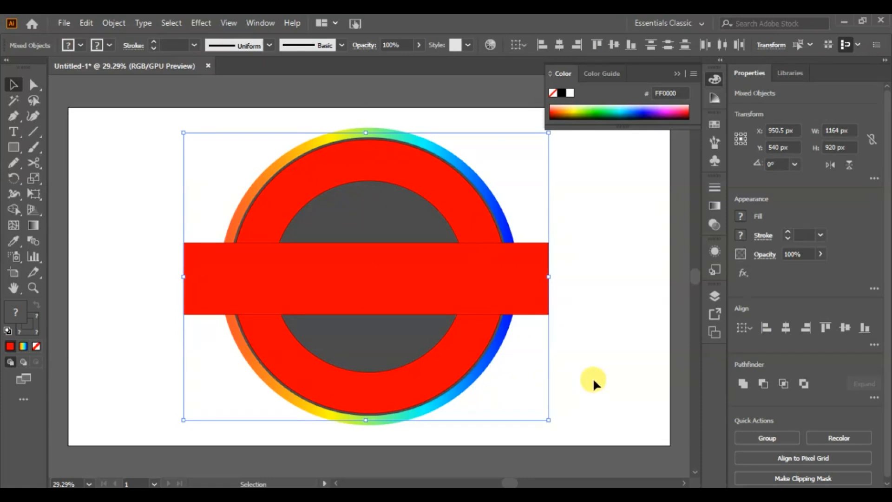
click(844, 326)
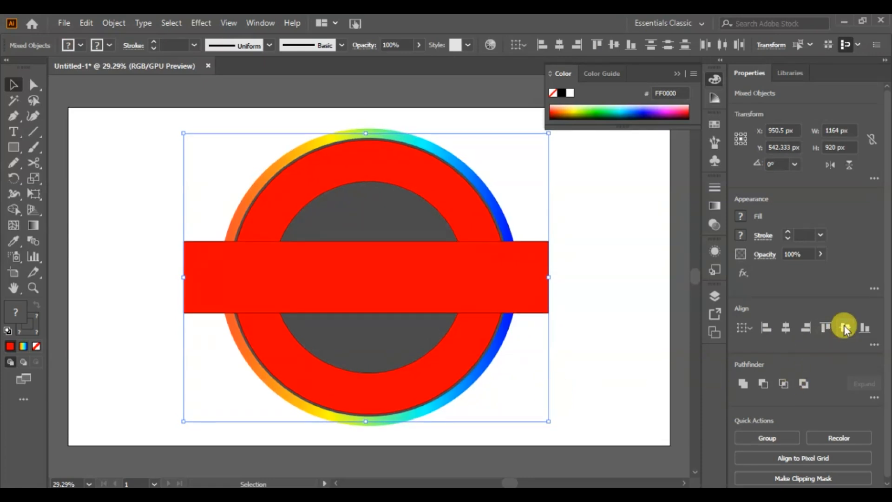
click(604, 331)
- Merge the horizontal bar's regions across the red ring into a single piece with Shape Builder
click(546, 272)
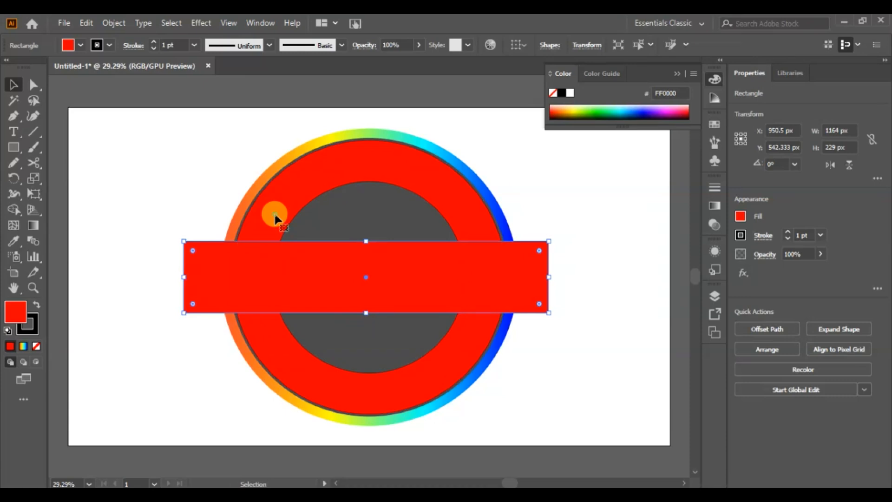
click(274, 214)
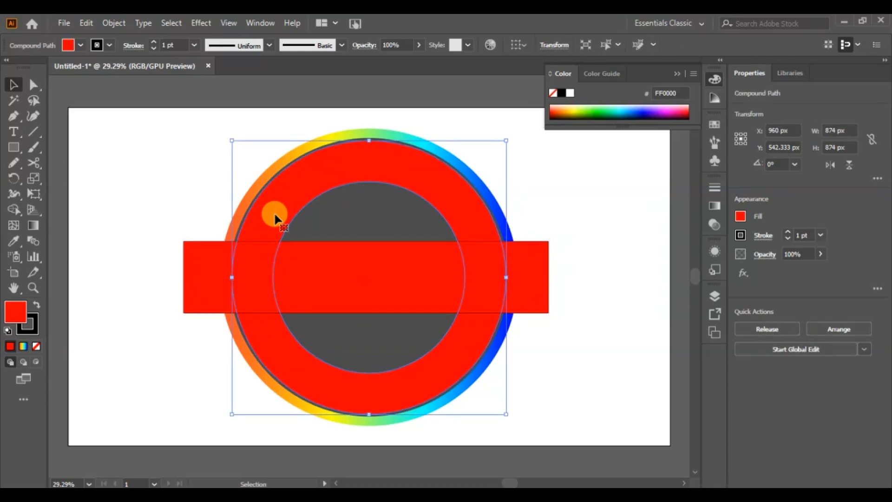
shift+click(195, 275)
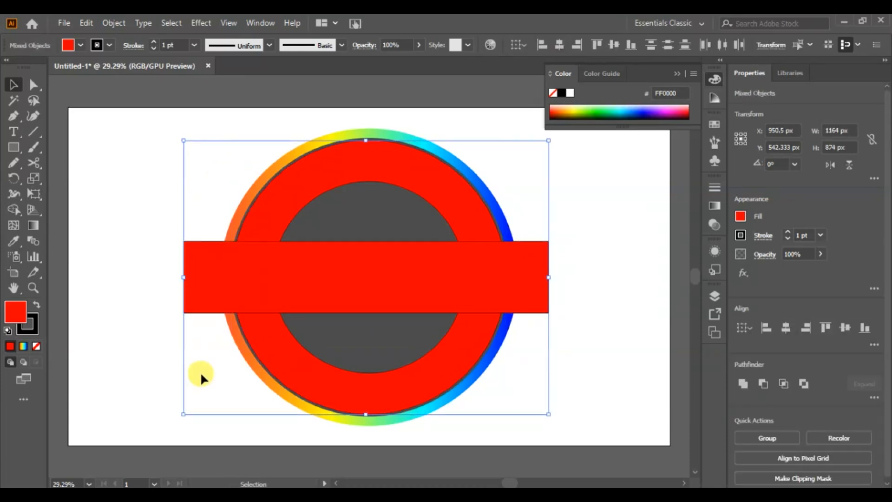
click(14, 212)
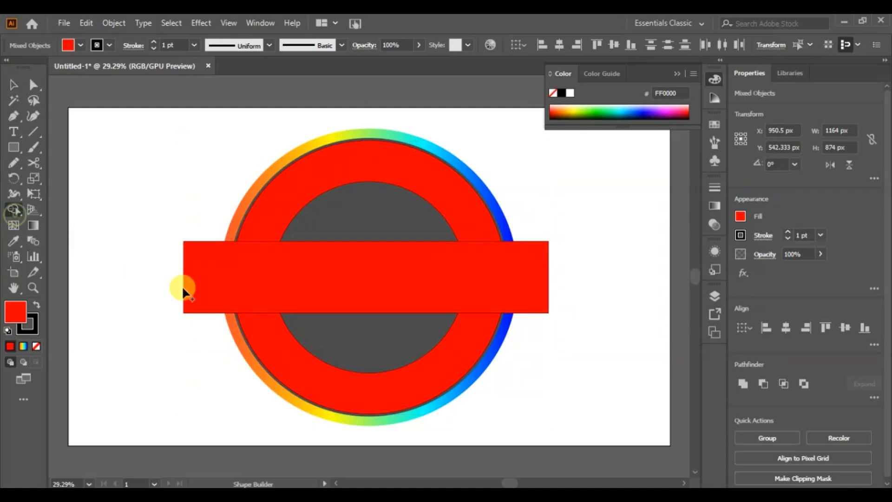
drag(193, 278, 526, 277)
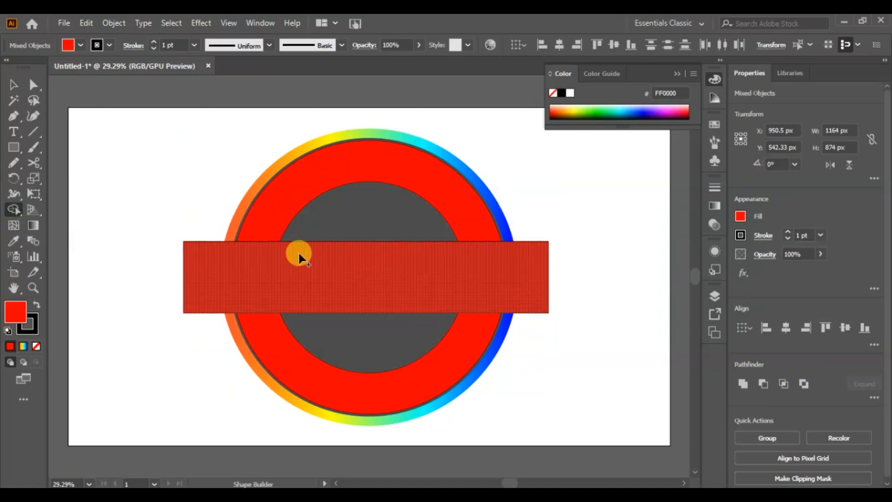
click(18, 92)
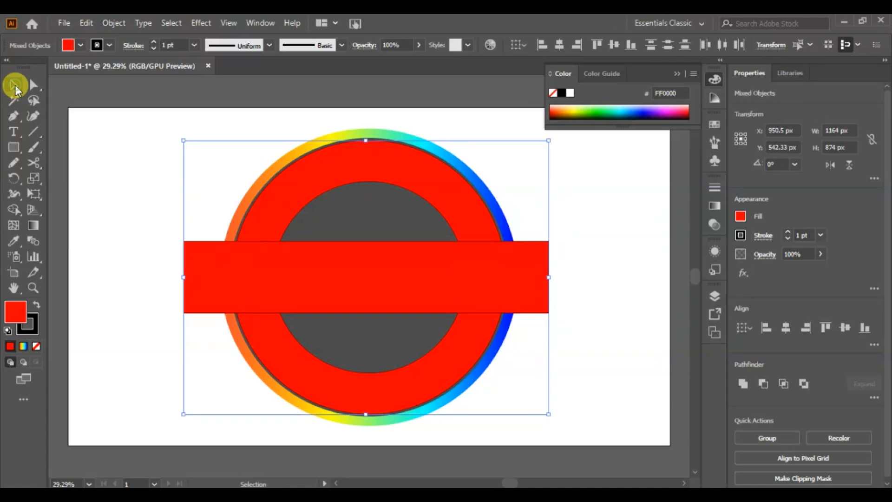
- Delete the merged horizontal bar to split the red ring into an upper and a lower arc
click(99, 204)
drag(219, 272, 234, 224)
key(Delete)
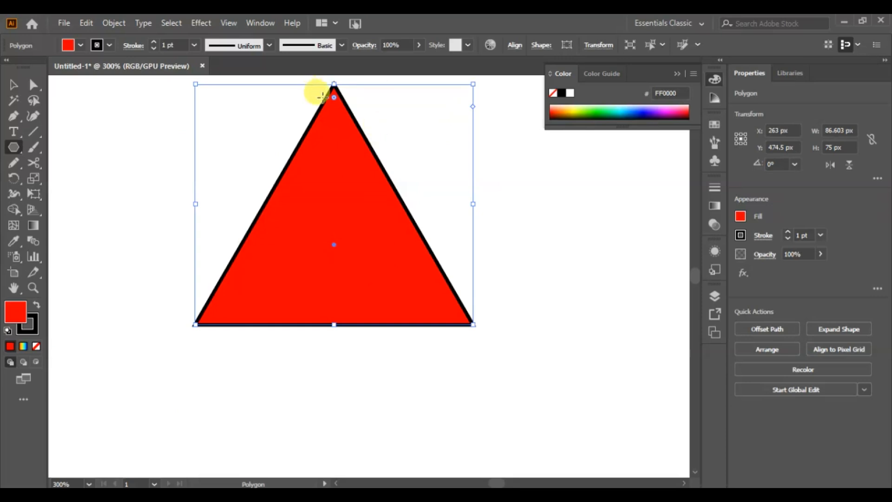
- Round the corners of the red triangle and remove its stroke
drag(333, 97, 341, 170)
click(13, 84)
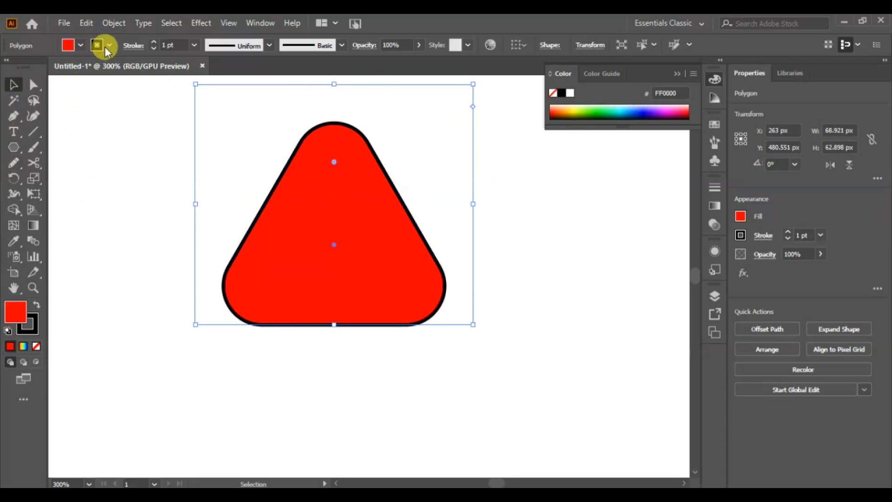
click(110, 45)
click(9, 66)
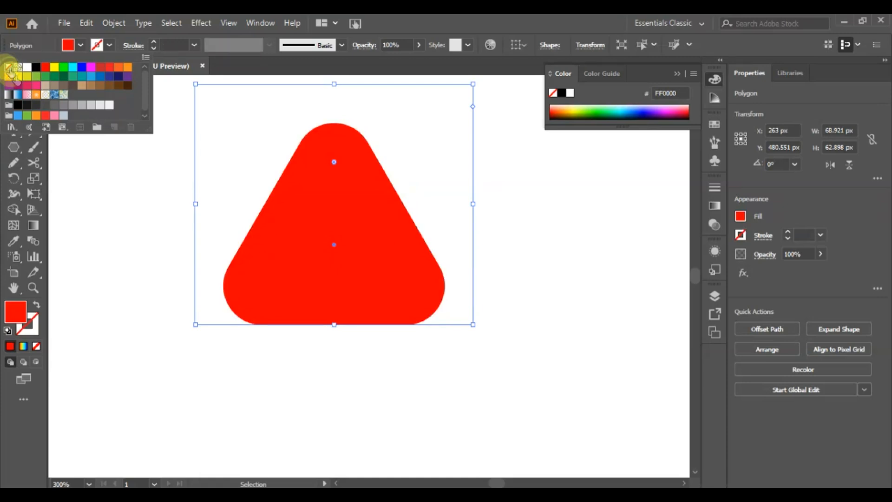
click(116, 197)
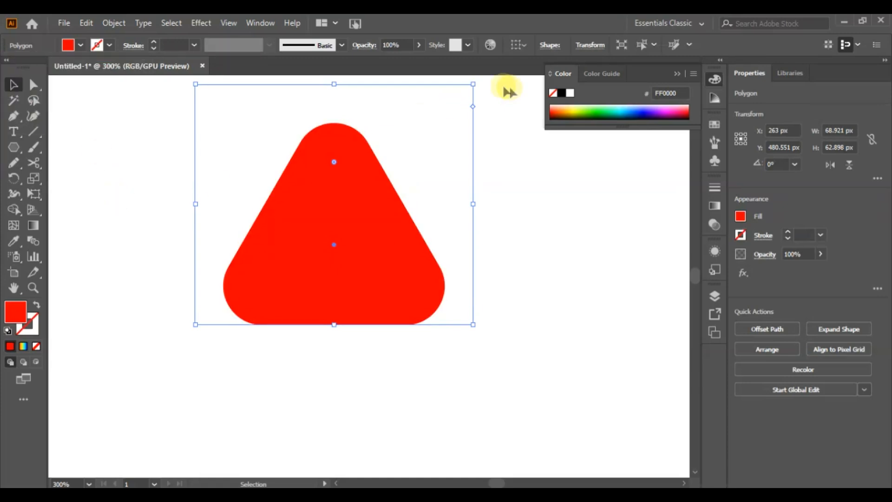
- Rotate the rounded triangle to 270° so it points right, and place one copy at each end of the dark gap between the red arcs
scroll(472, 80, up, 3)
drag(474, 176, 494, 388)
key(ctrl+0)
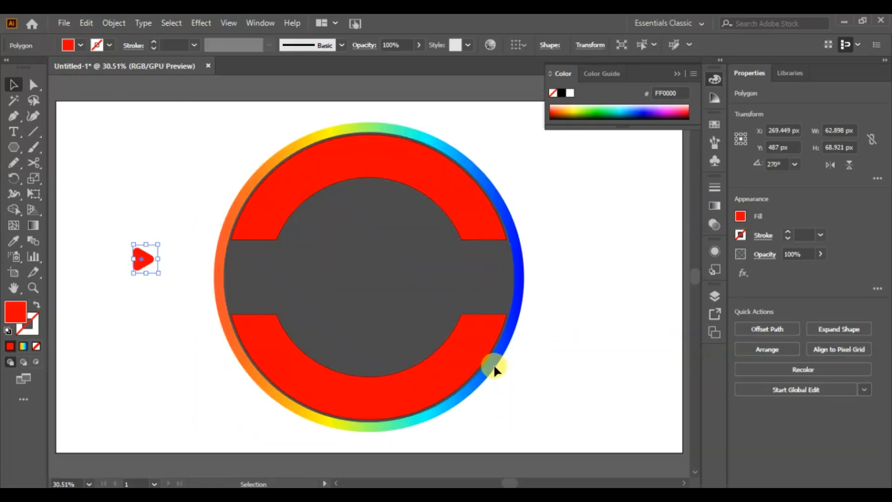
drag(143, 266, 488, 275)
click(183, 285)
click(180, 239)
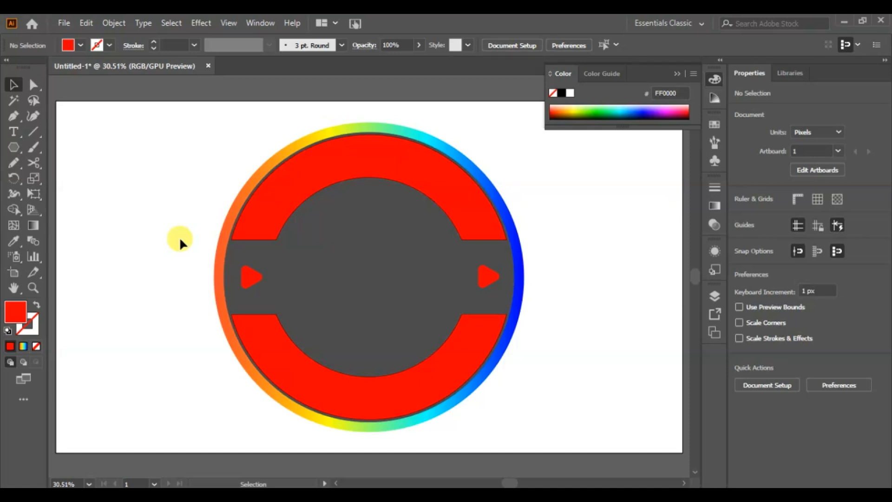
- Draw a circle from the emblem's centre inside the opening between the red arcs with the Ellipse tool
click(15, 145)
key(l)
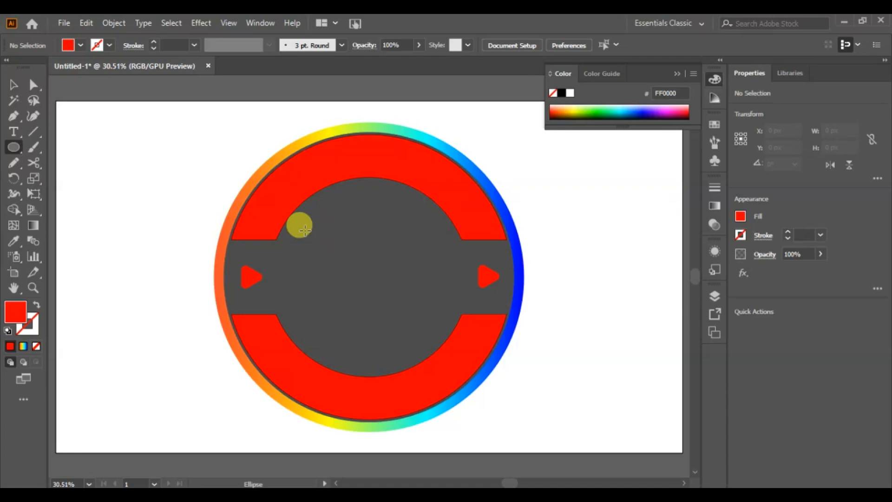
click(305, 229)
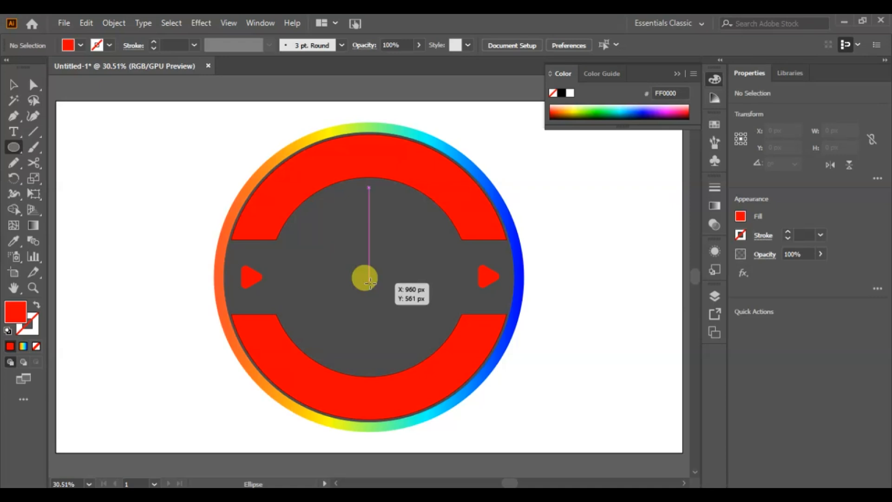
drag(370, 282, 434, 369)
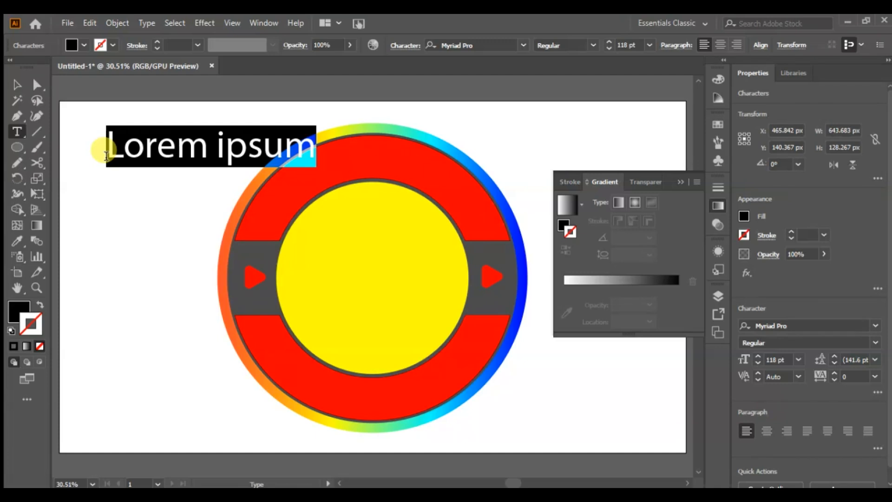
- Enter the text CHANNEL NAME in place of the placeholder text at the top of the artboard
text(CH)
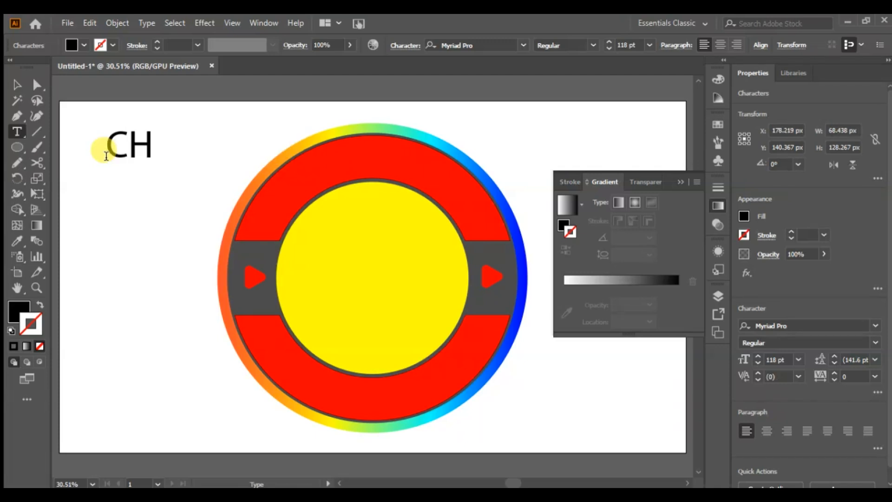
text(ANNEL)
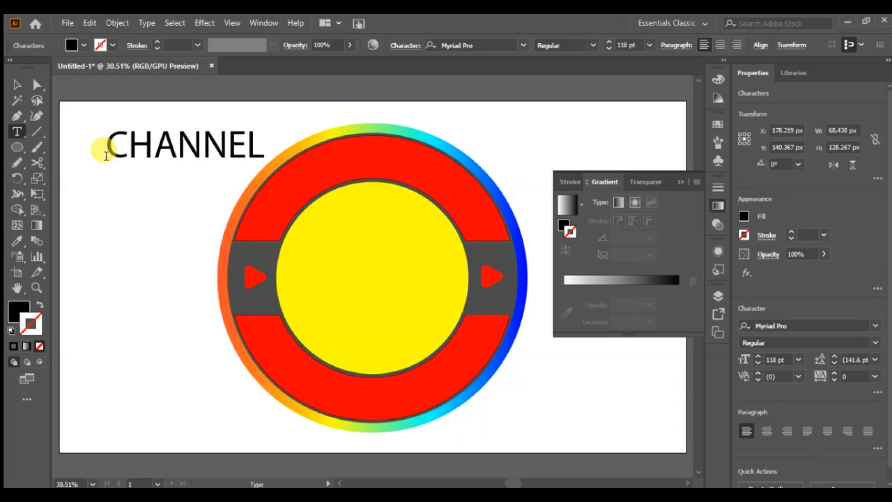
text(NAM)
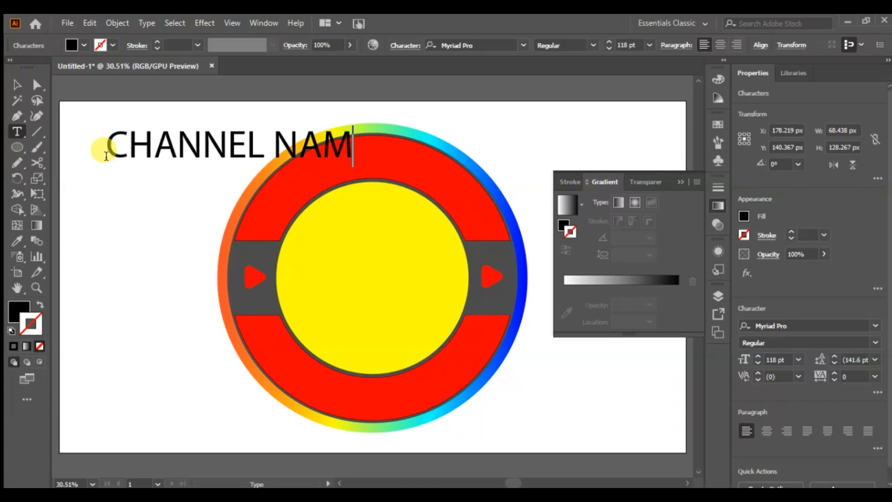
text(E)
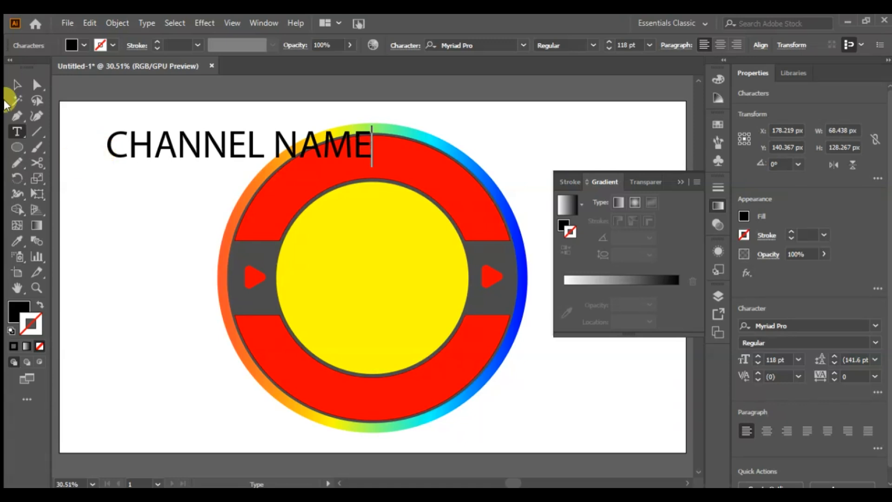
click(17, 84)
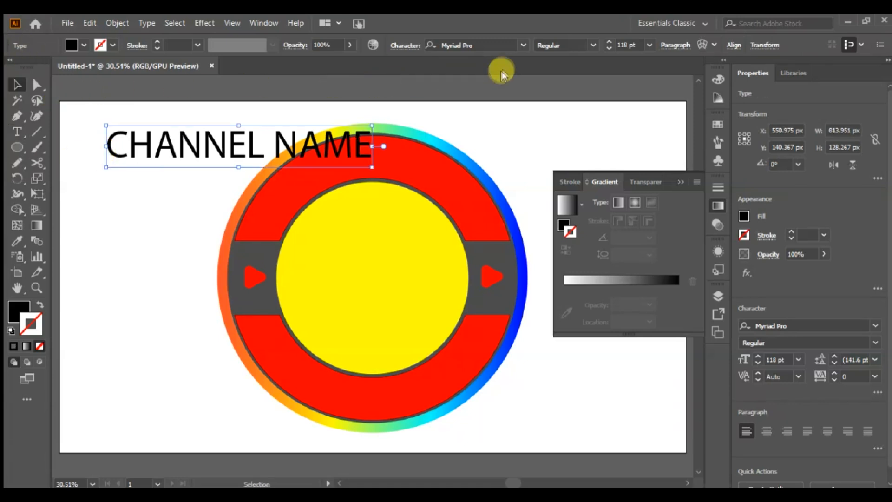
- Set the font of the CHANNEL NAME text to Outfit Black
click(521, 46)
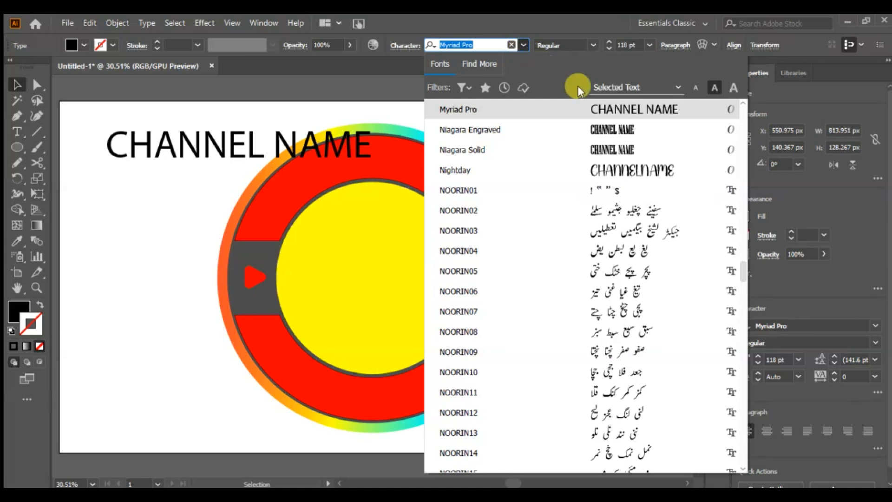
text(out)
click(639, 273)
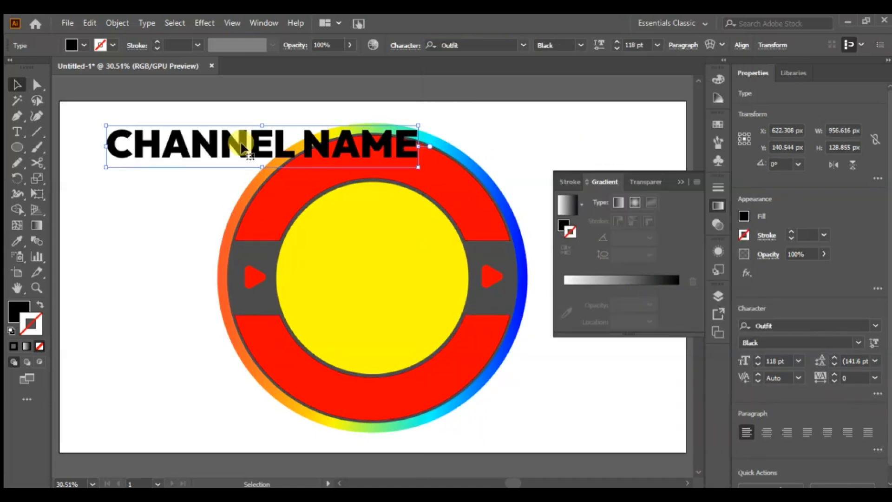
- Move the CHANNEL NAME text up to the artboard's top edge, scale it down to about 94 pt, and collapse the gradient settings
drag(235, 141, 229, 120)
mouse_move(412, 146)
mouse_down()
mouse_move(408, 132)
mouse_move(396, 139)
mouse_move(400, 147)
mouse_up()
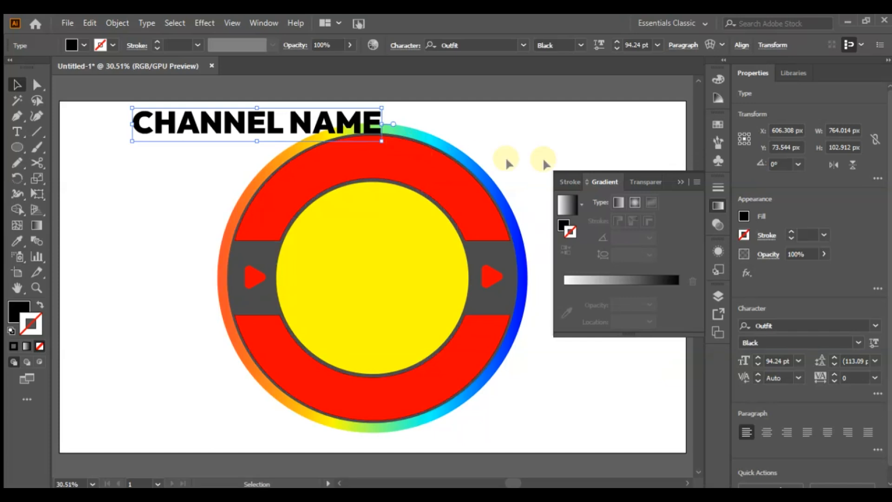
click(680, 182)
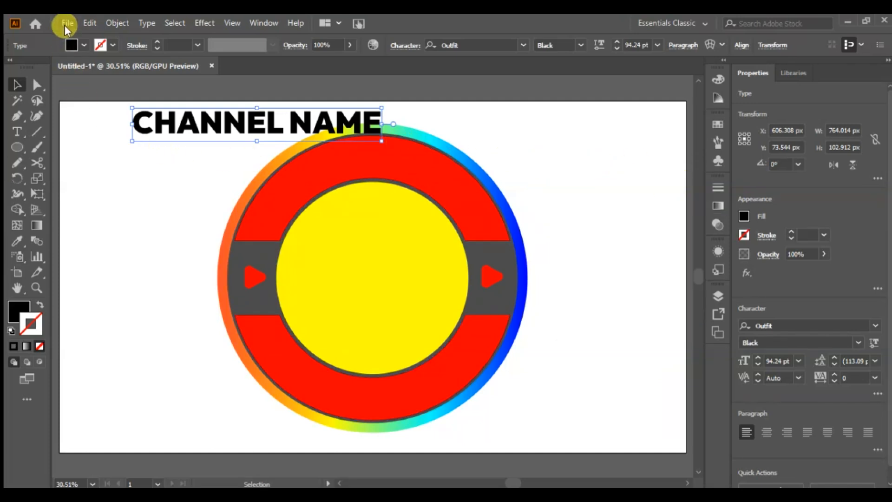
- Draw a circle about 722 px in diameter from the emblem's centre and swap its fill and stroke, leaving a 1 pt black outline
click(18, 150)
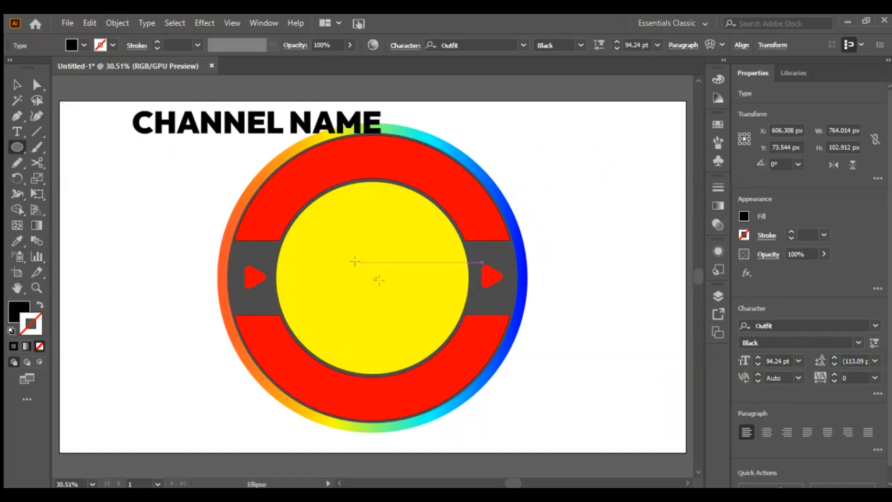
mouse_move(372, 278)
mouse_down()
mouse_move(445, 351)
mouse_move(489, 358)
mouse_up()
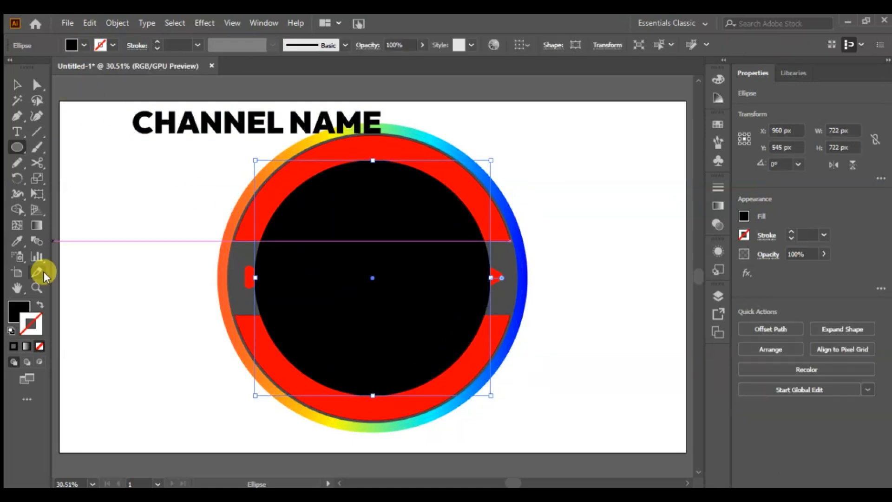
click(40, 304)
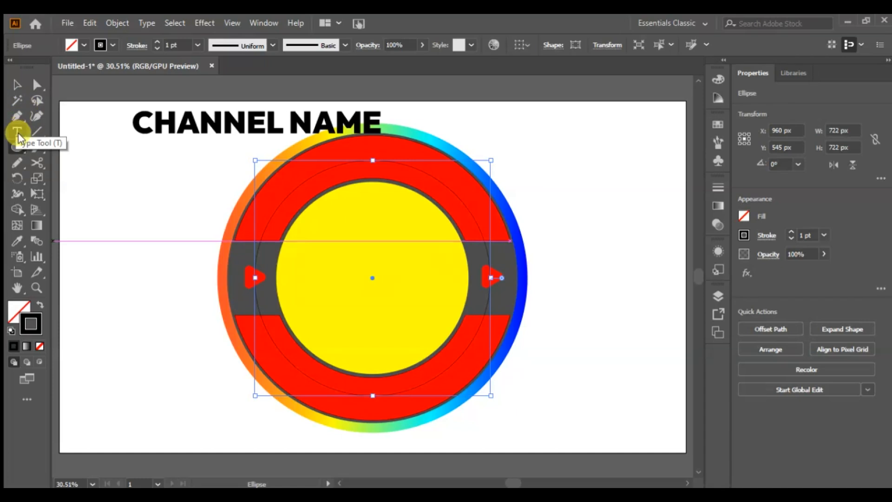
- Cut the 722 px circle path with Scissors at four points, near the ends of the upper and lower red arcs
click(37, 162)
click(262, 232)
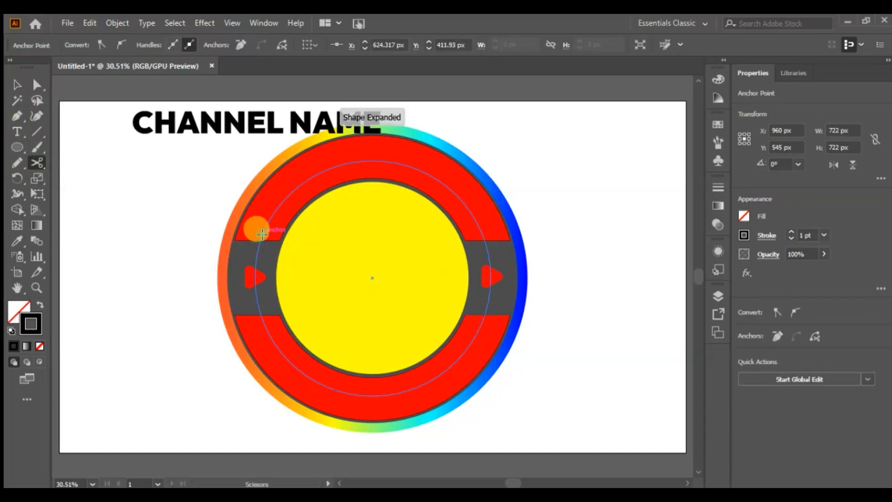
click(482, 234)
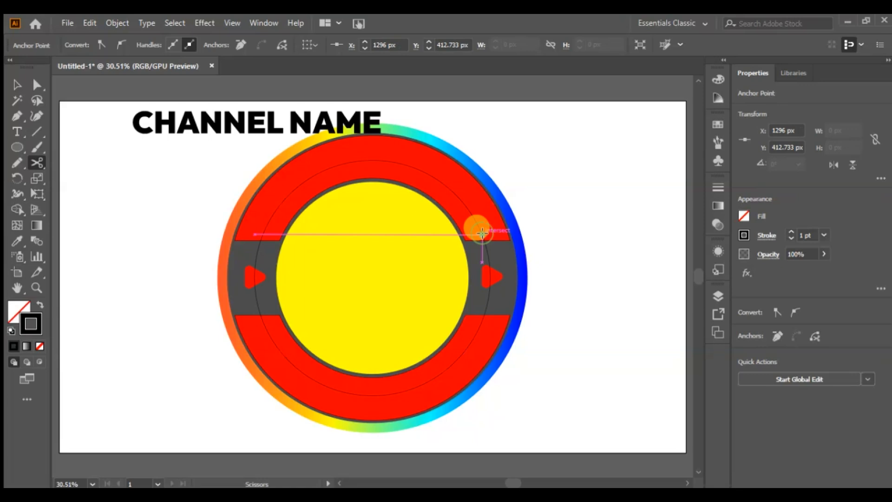
click(480, 322)
click(259, 320)
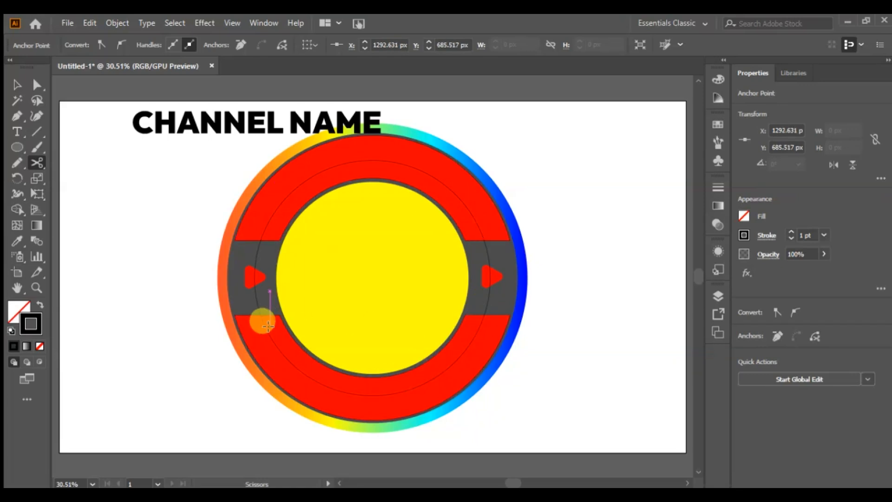
click(262, 324)
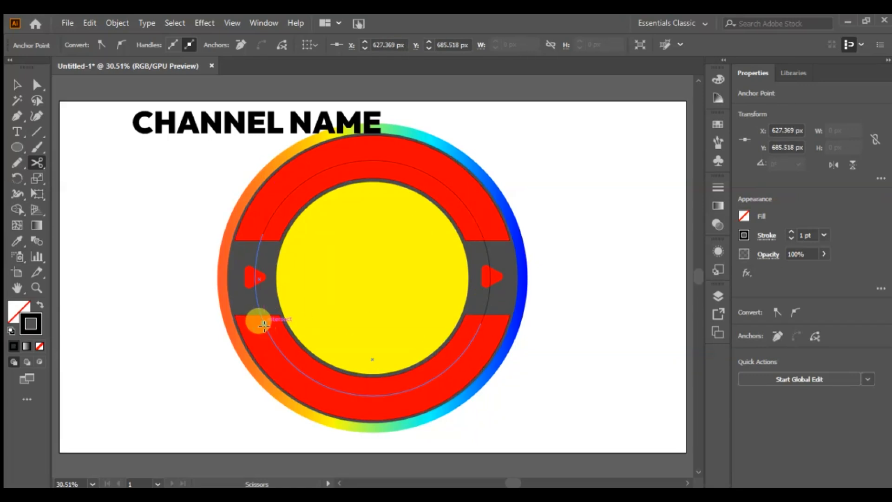
- Delete the left and right segments of the cut circle, keeping the paths over the upper and lower red arcs
click(21, 90)
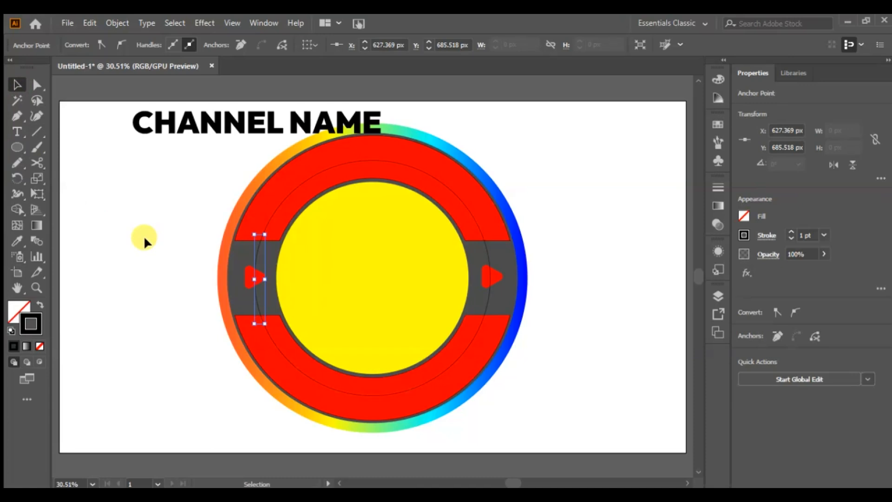
key(Delete)
key(Delete)
click(486, 252)
key(Delete)
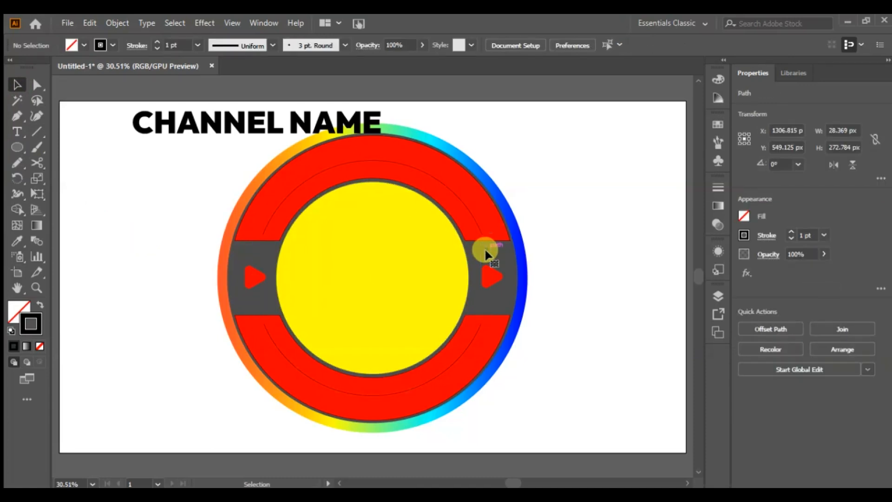
- Select all of the CHANNEL NAME text with the Type tool and copy it
click(17, 131)
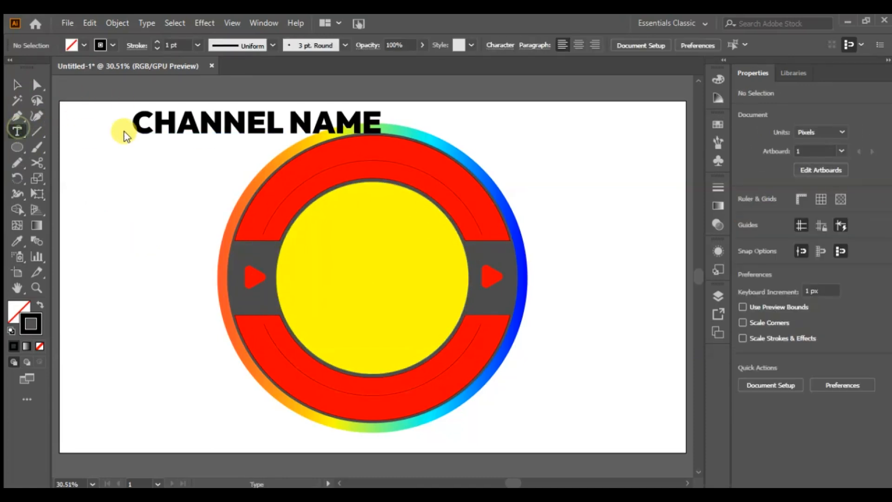
drag(135, 119, 408, 119)
key(ctrl+c)
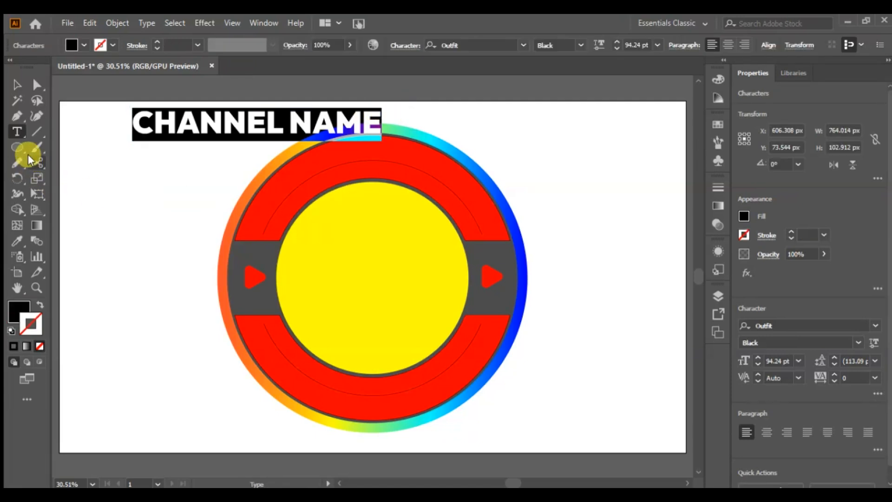
- Paste the copied CHANNEL NAME text along the upper arc path with the Type on a Path tool
drag(17, 131, 65, 161)
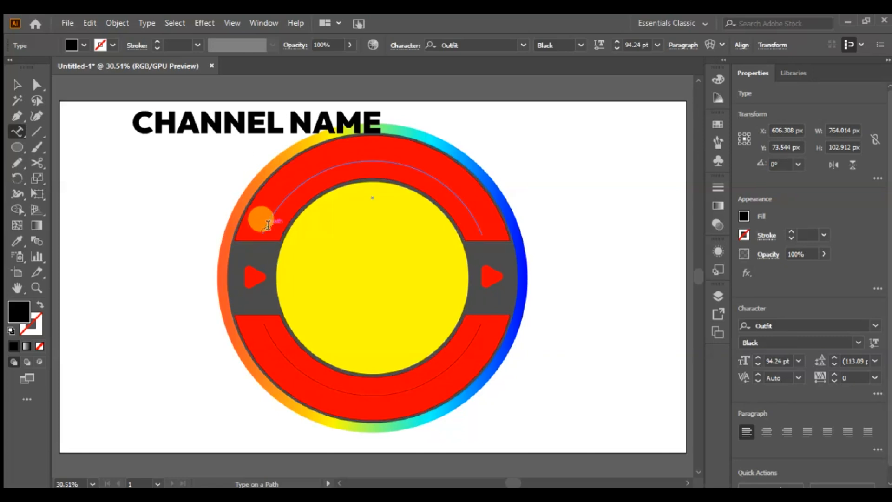
click(259, 220)
key(ctrl+v)
key(Escape)
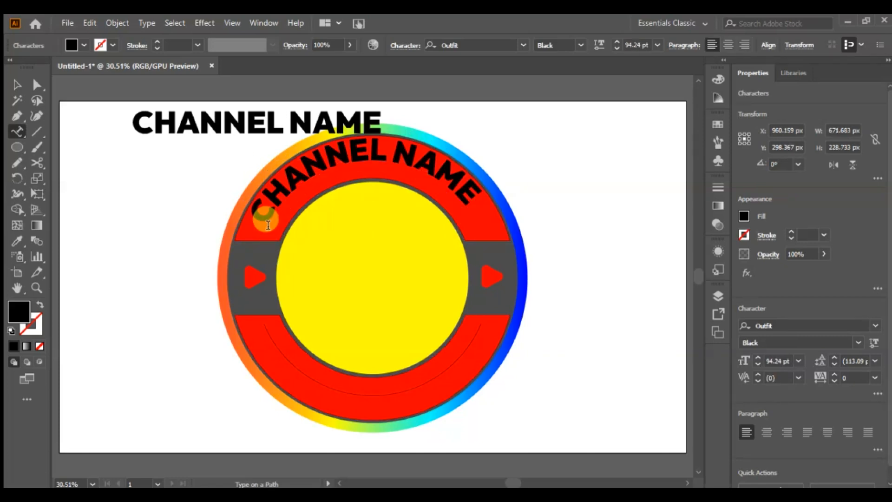
- Set the upper arc text's Type on a Path alignment to Center, keeping the Rainbow effect
click(148, 23)
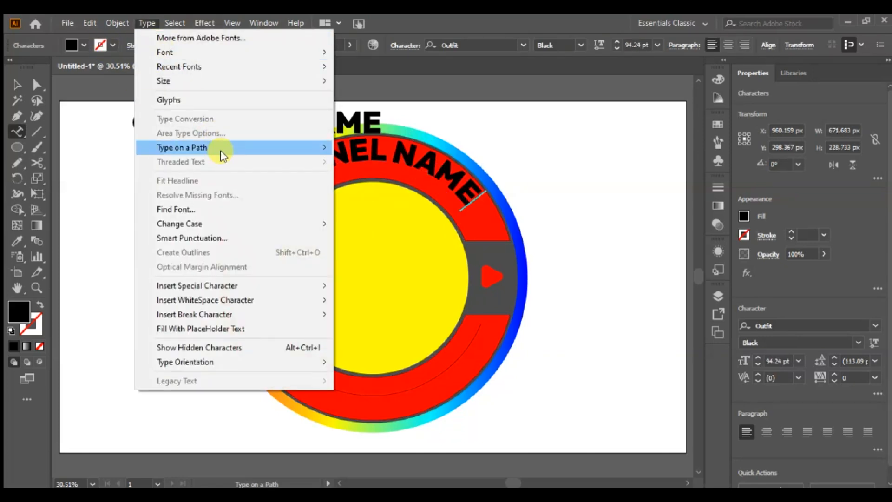
mouse_move(219, 148)
click(415, 223)
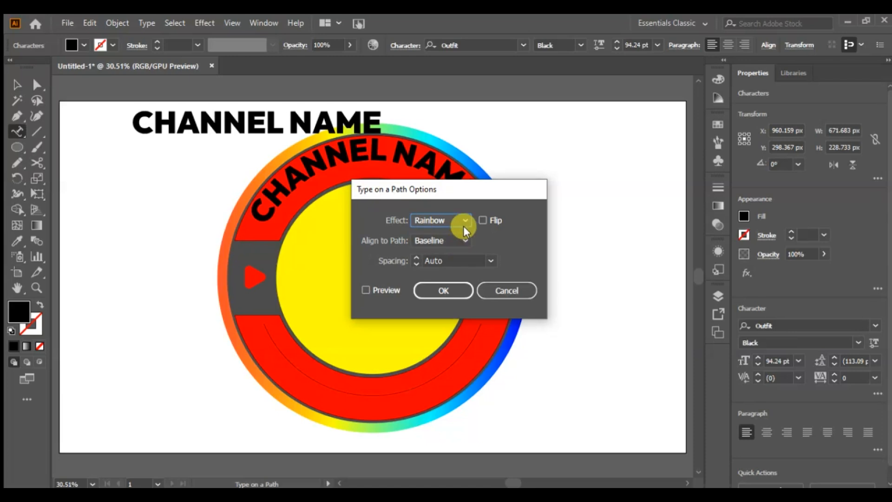
click(463, 241)
click(450, 283)
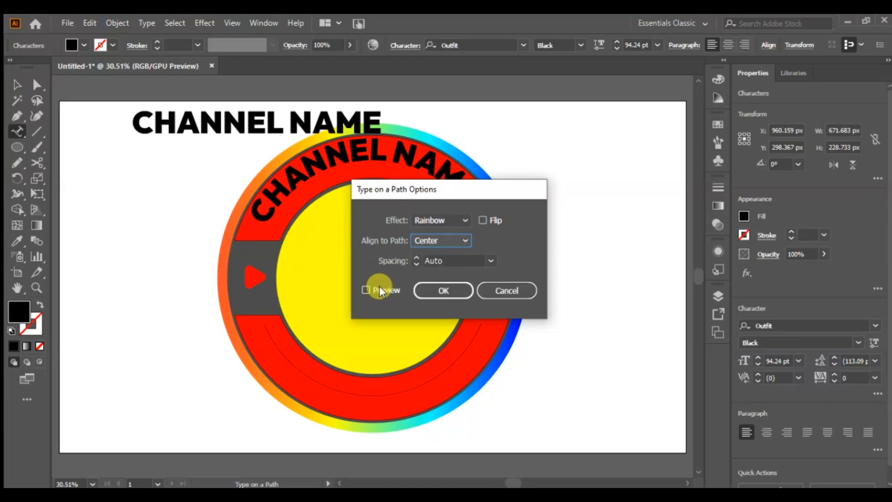
click(379, 286)
click(447, 292)
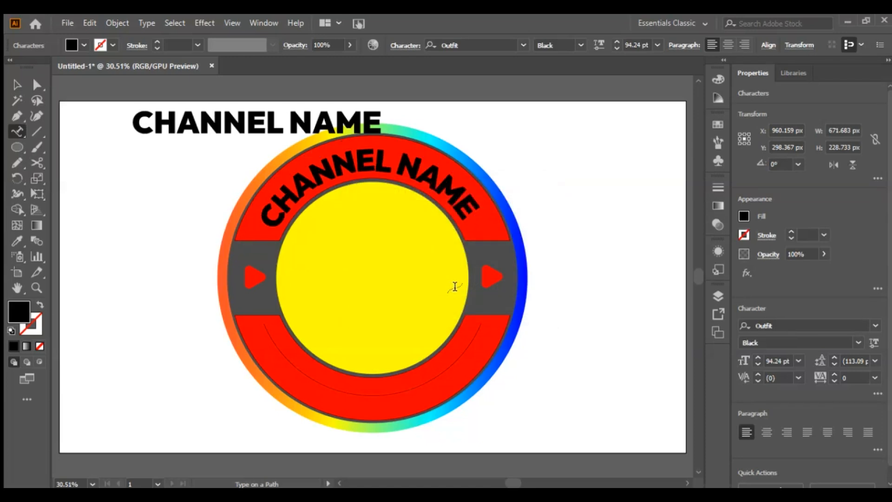
- Enlarge the upper arc's CHANNEL NAME text to about 98 pt so it fills more of the red band
click(18, 87)
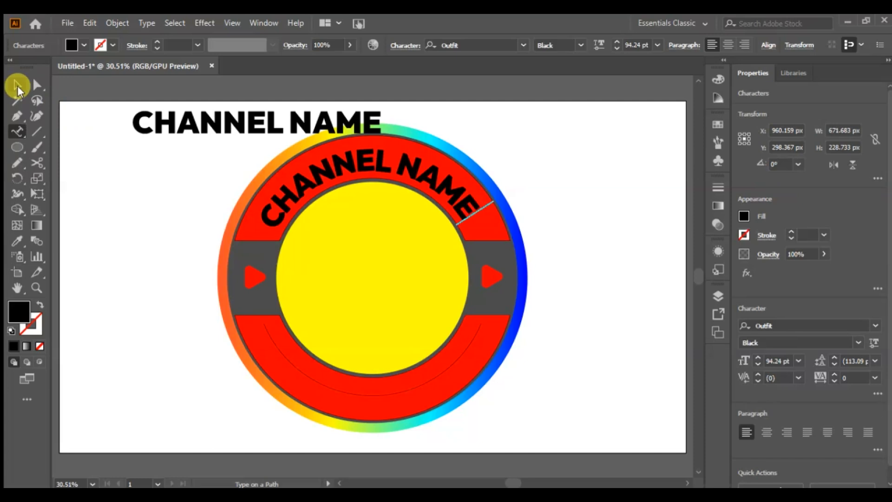
mouse_move(481, 234)
mouse_down()
mouse_move(491, 243)
mouse_move(482, 241)
mouse_up()
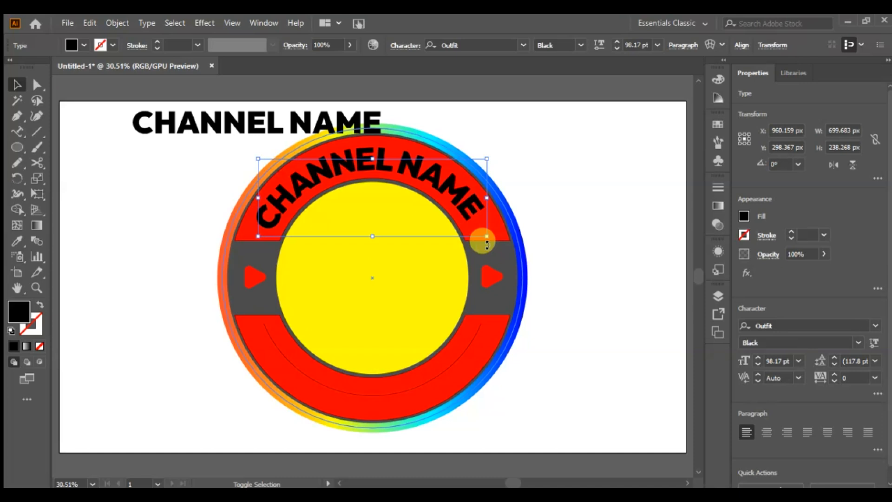
click(635, 327)
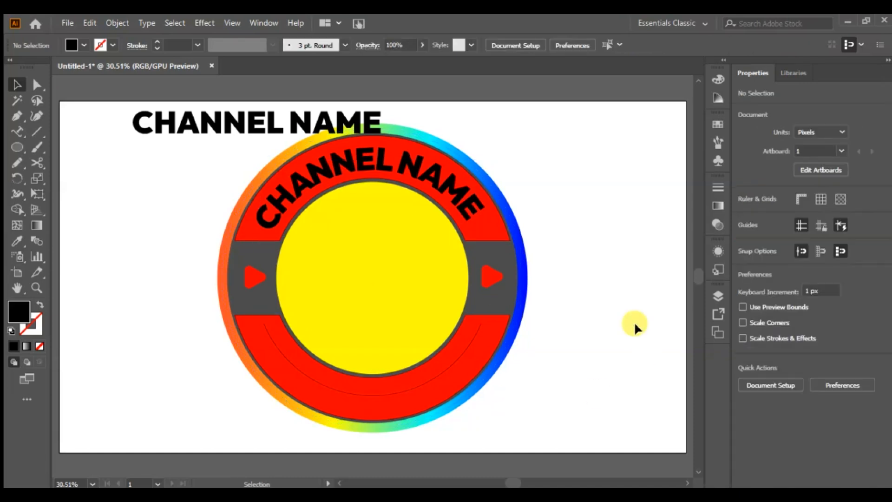
- Paste the CHANNEL NAME text along the lower arc path with the Type on a Path tool
click(343, 395)
click(23, 132)
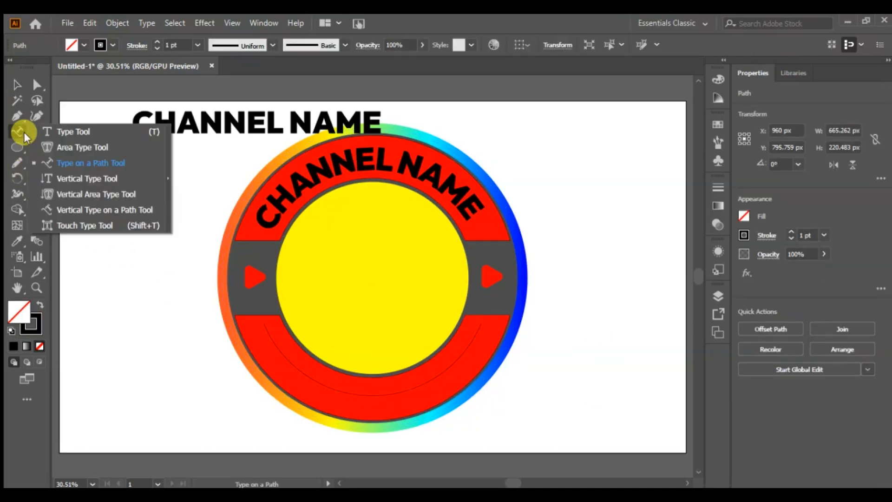
drag(52, 132, 47, 163)
click(487, 351)
key(ctrl+v)
key(Escape)
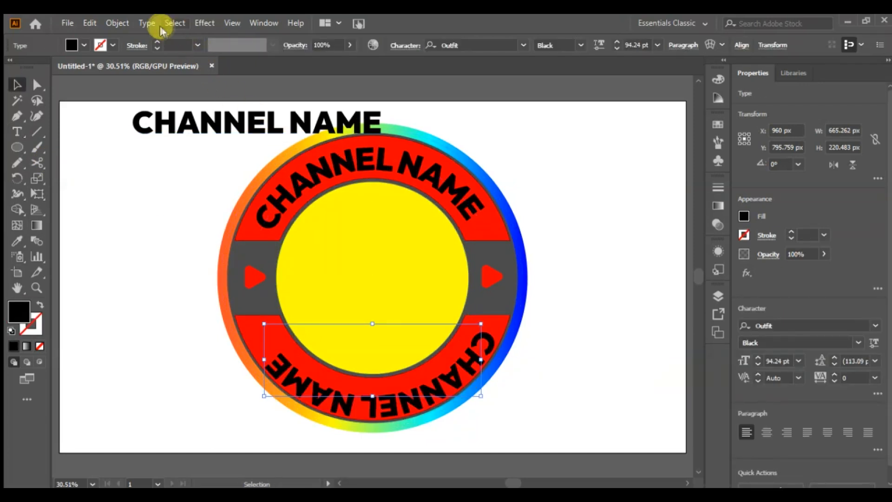
- Align the lower arc text to the path's Center and flip it in the Type on a Path options
click(148, 23)
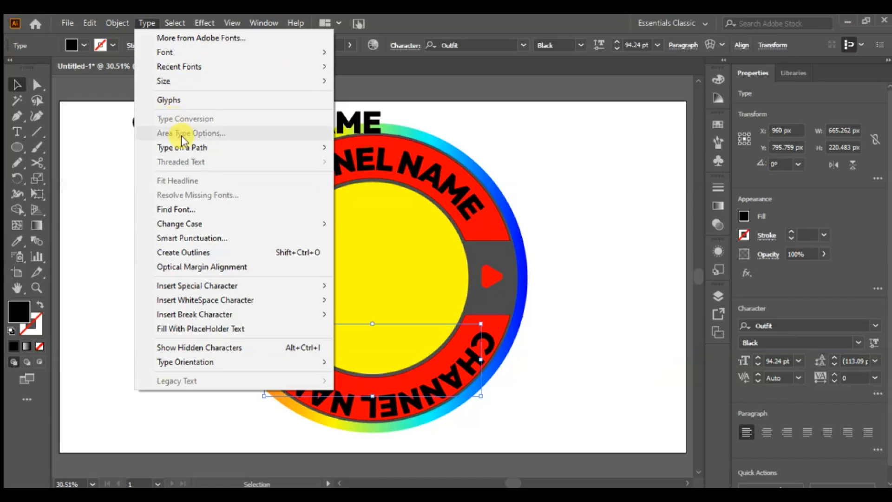
mouse_move(180, 148)
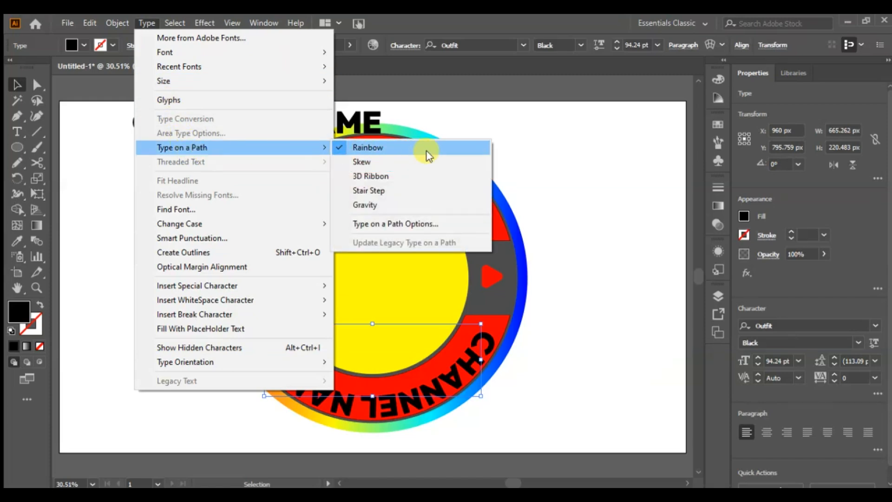
click(419, 223)
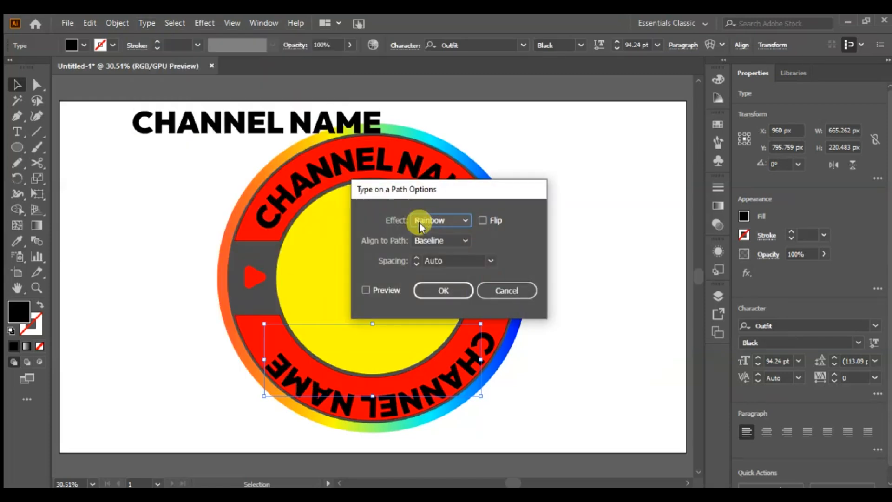
click(385, 293)
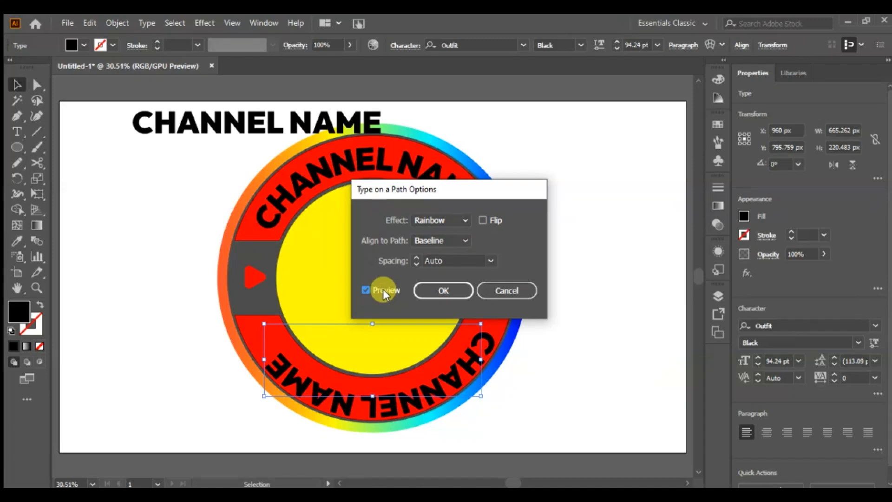
click(463, 243)
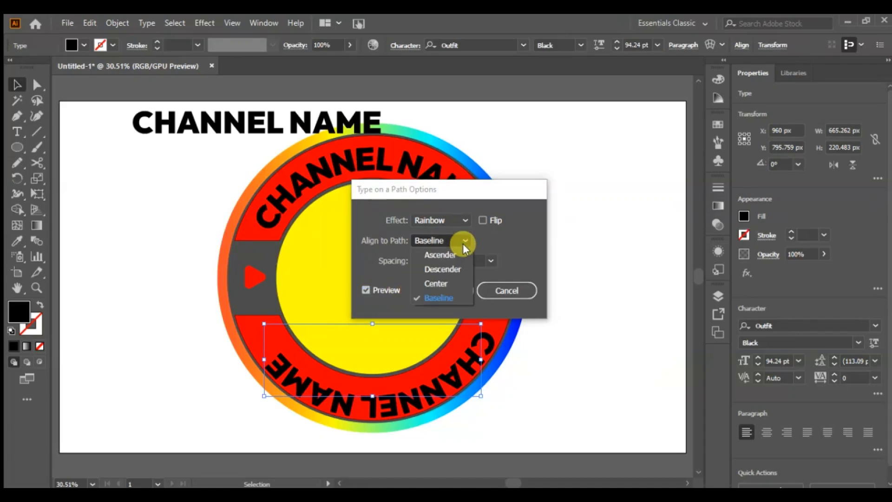
click(436, 286)
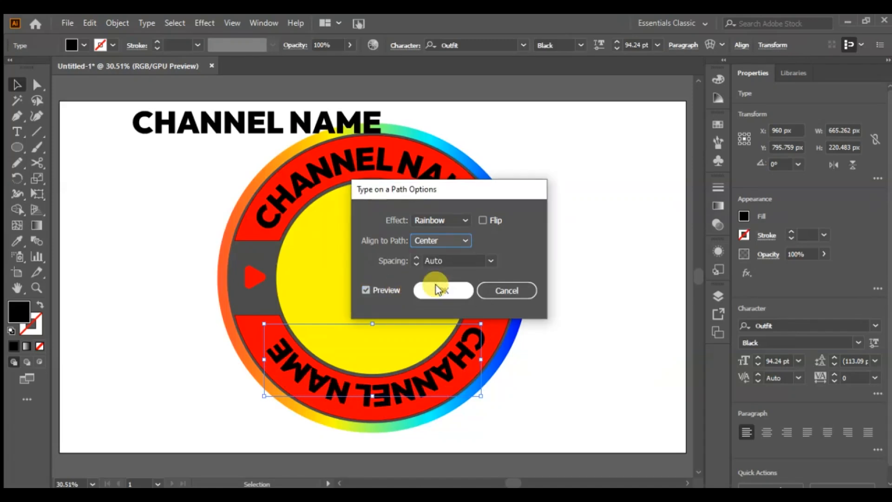
click(482, 220)
click(452, 288)
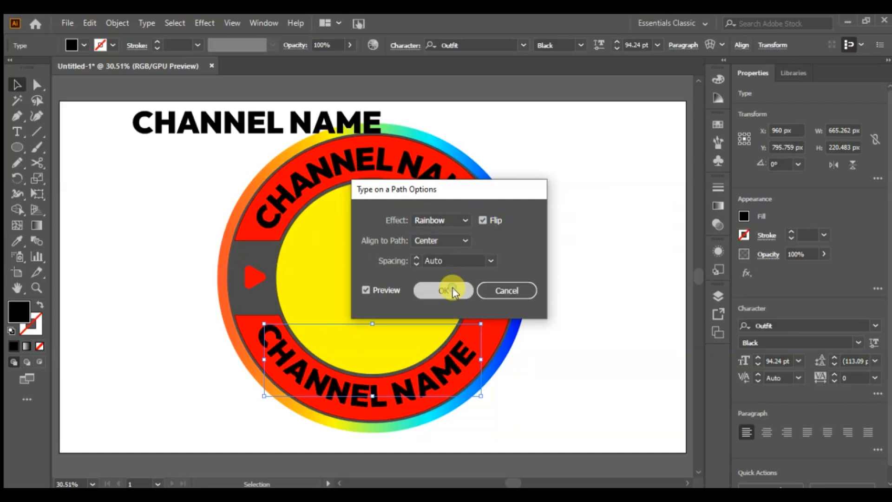
- Replace the lower arc text with YOUTUBE CHANNEL at 78 pt and remove the loose CHANNEL NAME text above the emblem
click(18, 132)
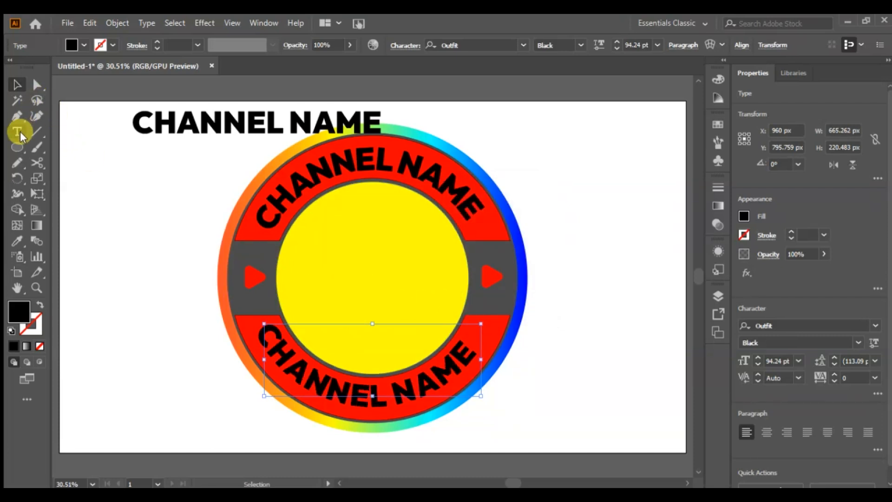
click(264, 334)
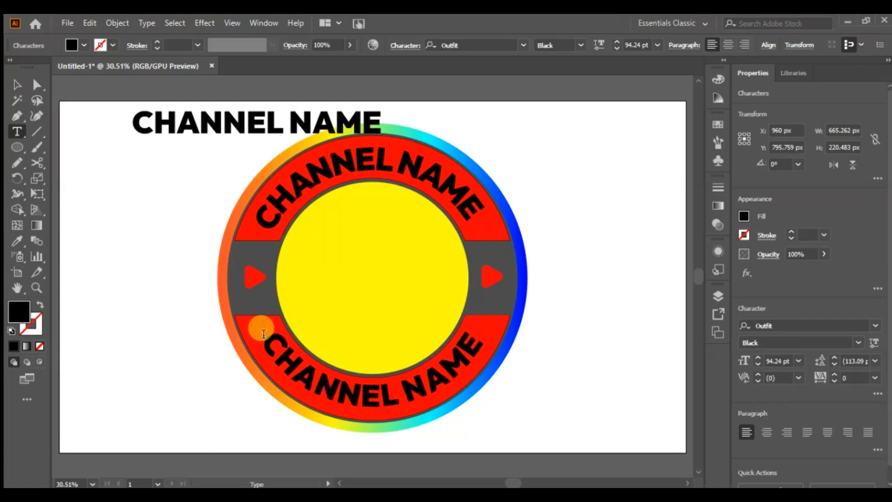
click(18, 85)
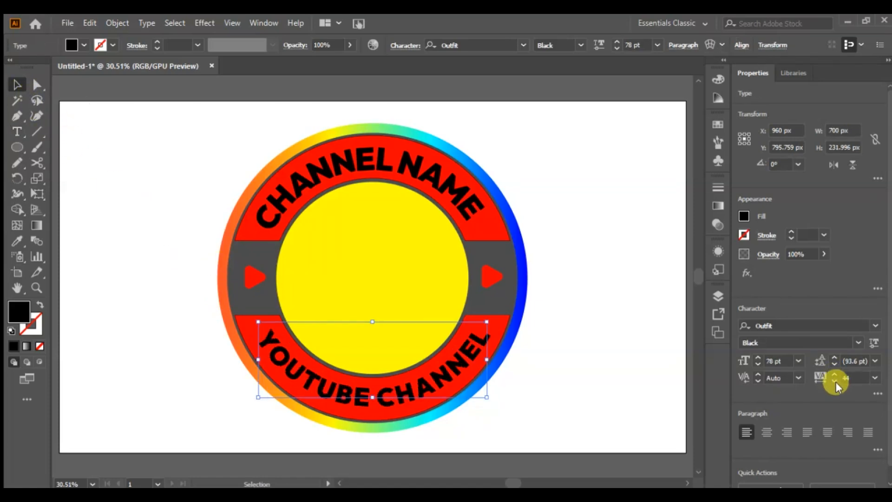
- Reduce the tracking of the YOUTUBE CHANNEL text by a few units and deselect it
click(835, 382)
click(835, 382)
click(835, 382)
click(836, 382)
click(835, 382)
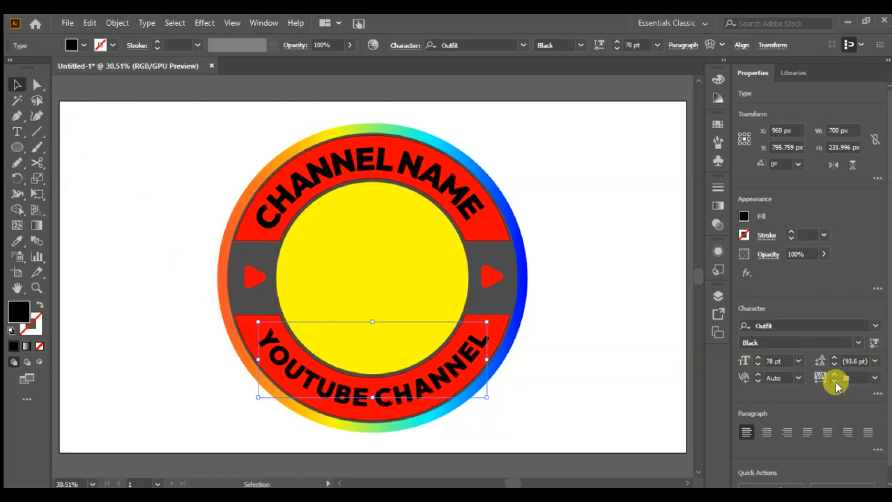
click(645, 392)
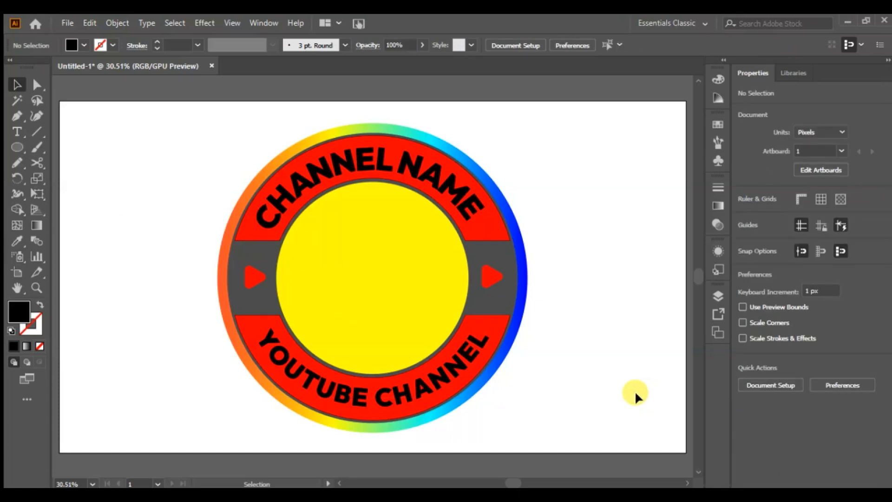
- Copy the outer ring's rainbow gradient onto the yellow centre circle with the Eyedropper and swap its fill and stroke
click(346, 295)
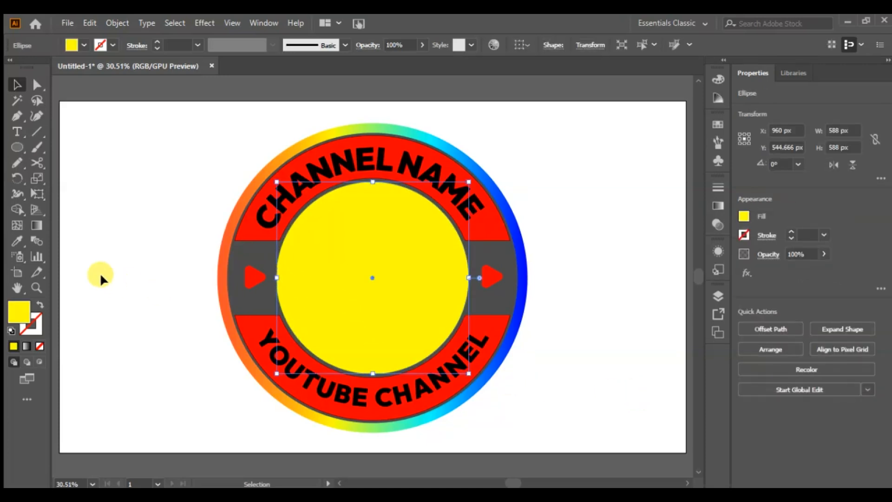
click(17, 242)
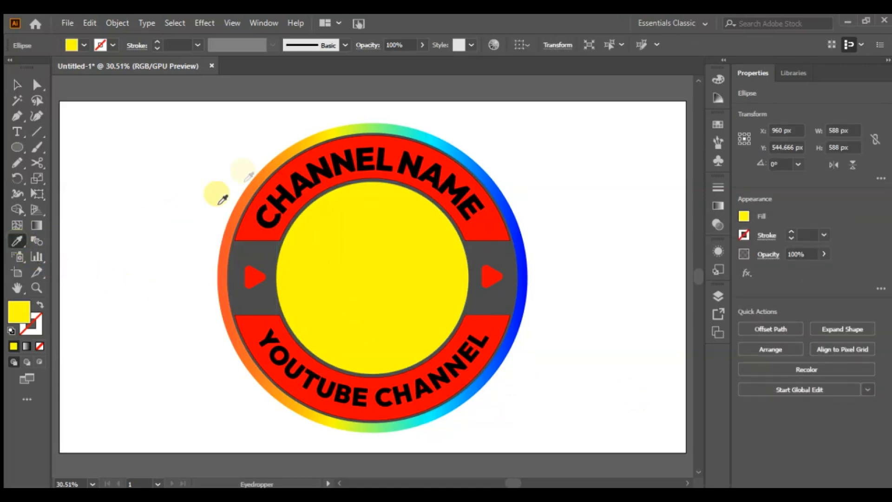
click(279, 158)
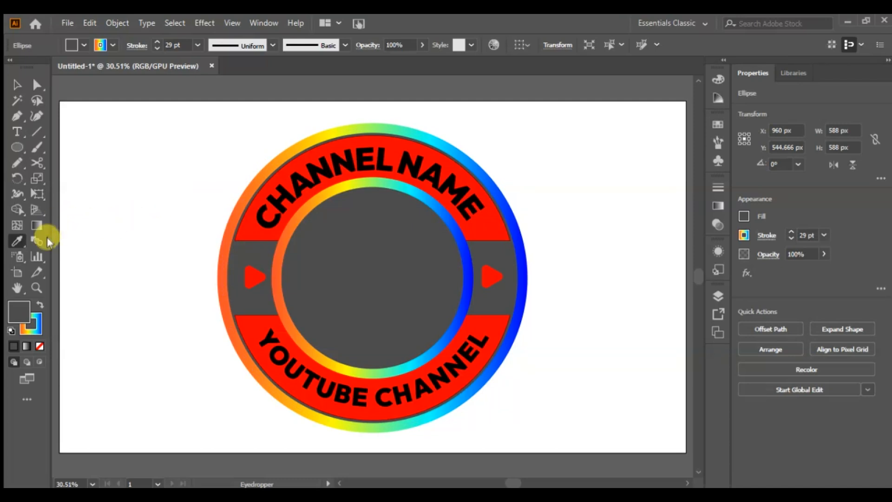
click(39, 305)
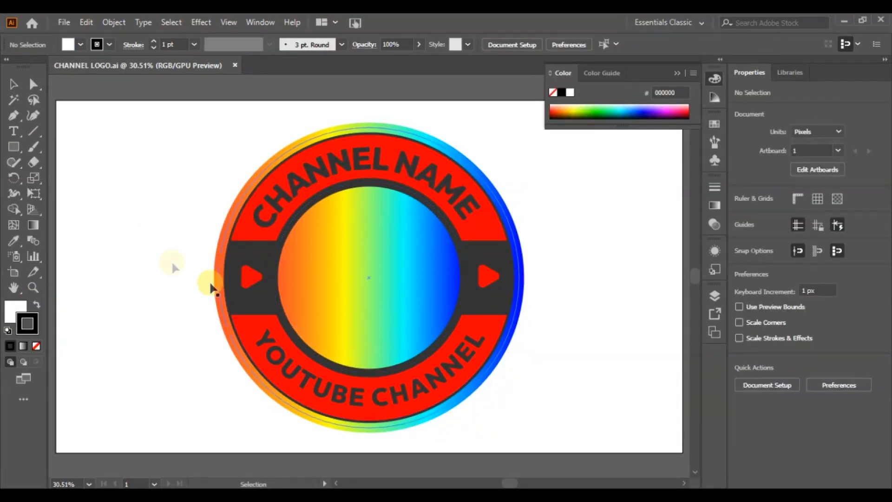
- Place the portrait image file ping from drive E: as a linked image, starting inside the centre circle
click(61, 24)
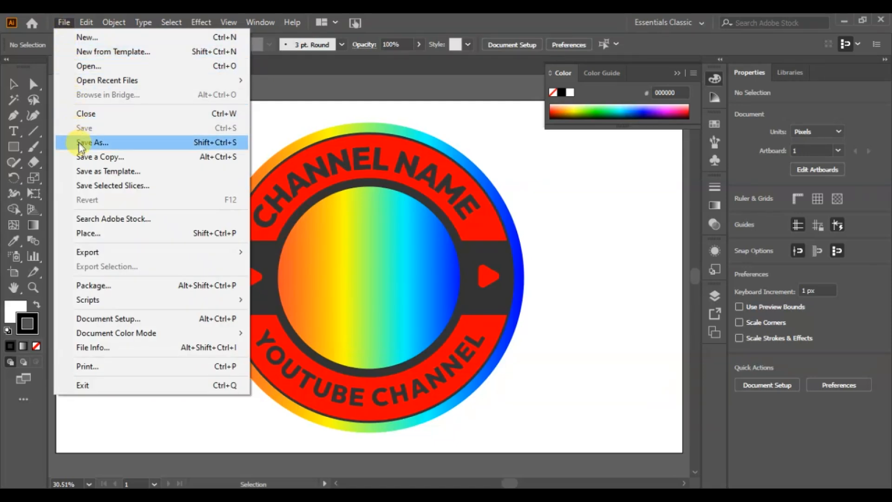
click(87, 233)
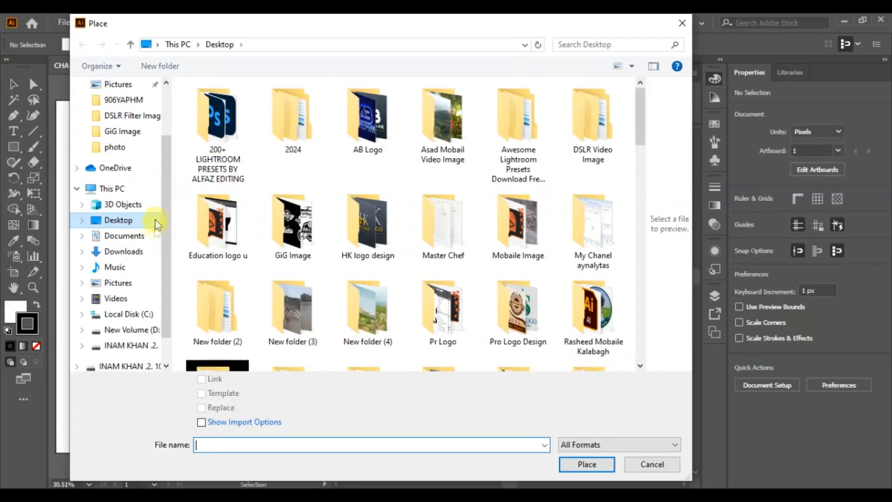
scroll(384, 273, down, 4)
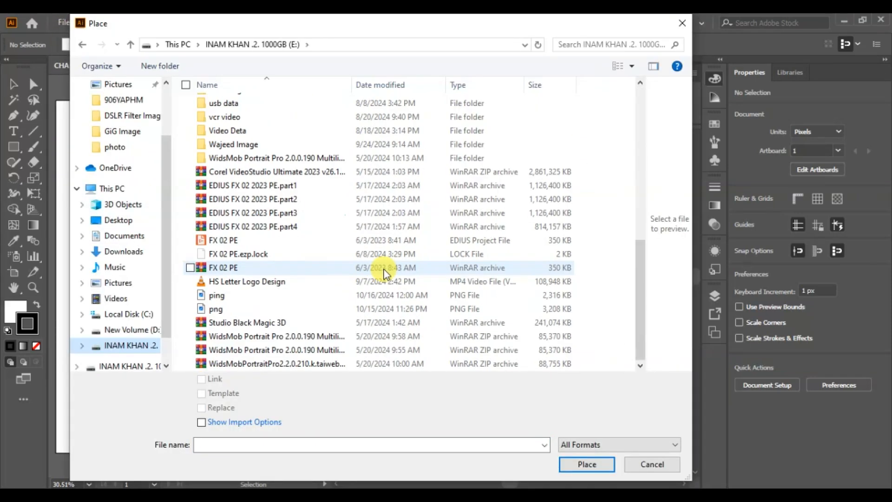
click(230, 299)
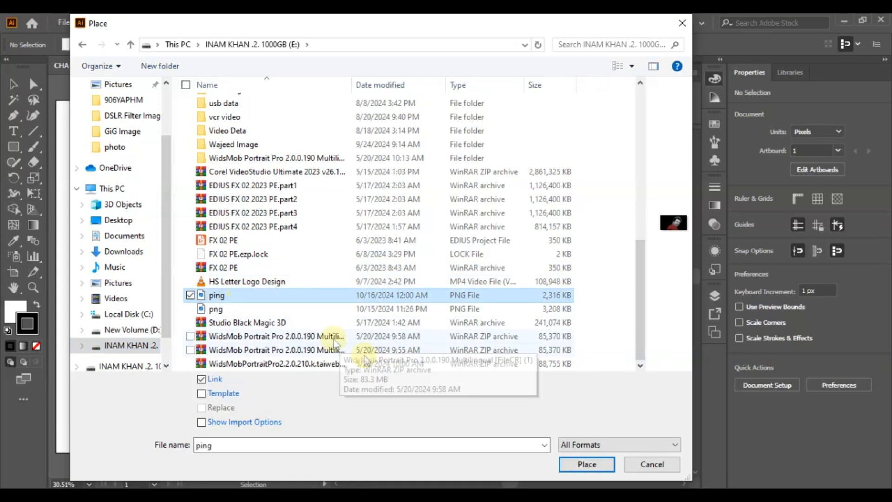
click(587, 464)
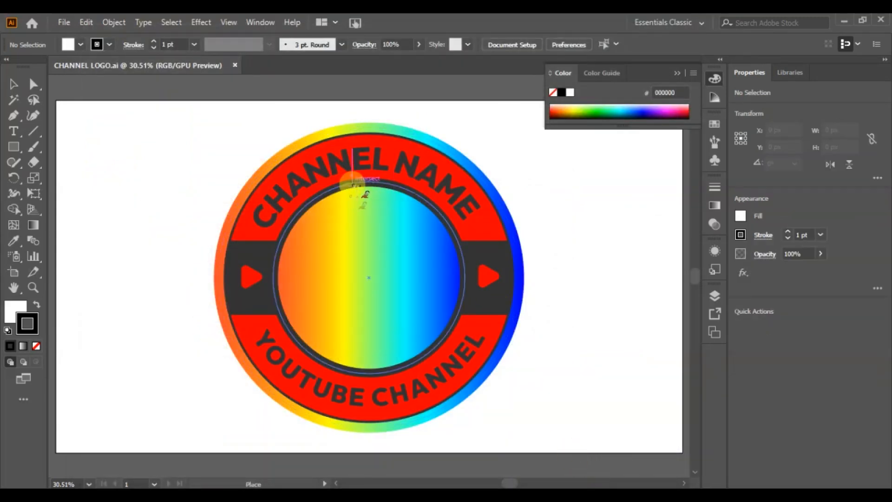
click(317, 228)
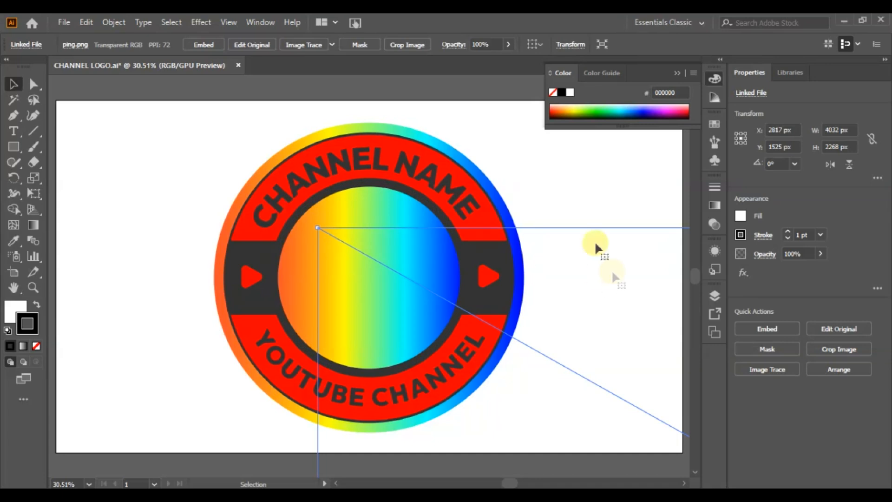
- Scale the placed portrait to about 1066 by 599 px and position it over the rainbow centre circle
drag(317, 228, 254, 202)
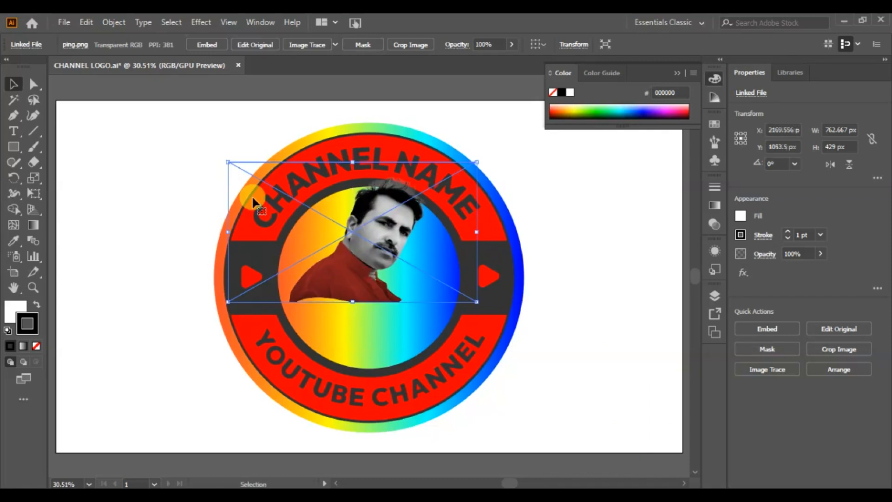
drag(357, 261, 368, 319)
drag(237, 220, 223, 205)
- Draw a white circle about 542 px in diameter over the portrait, centred on the rainbow centre circle, with the Ellipse tool
click(16, 147)
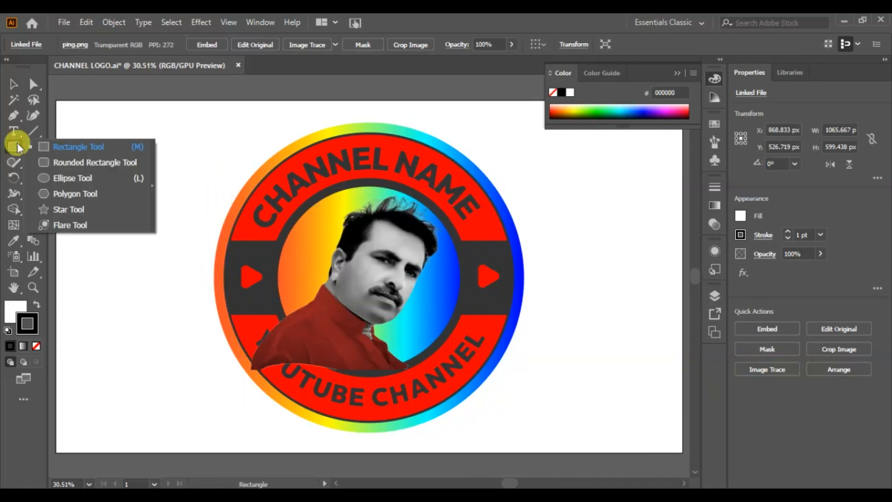
click(46, 182)
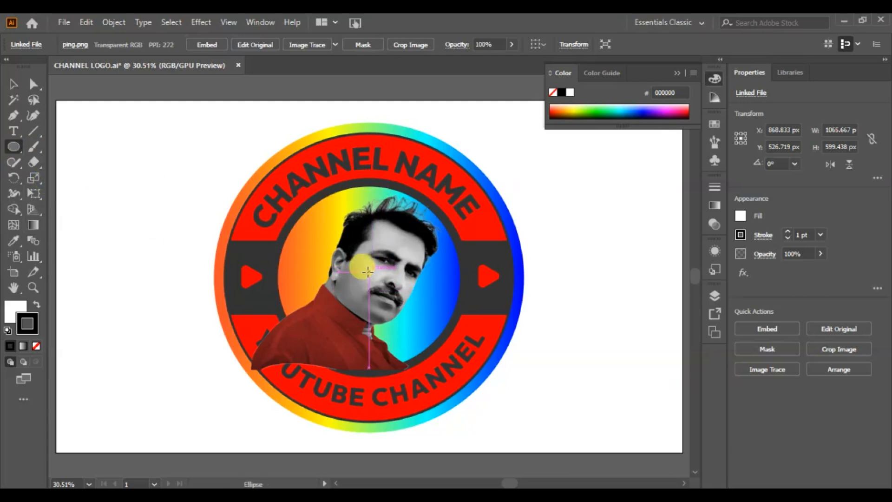
drag(367, 272, 428, 357)
- Make a clipping mask from the white circle and the portrait so the image is cropped to the centre circle, and deselect it
key(v)
shift+click(284, 353)
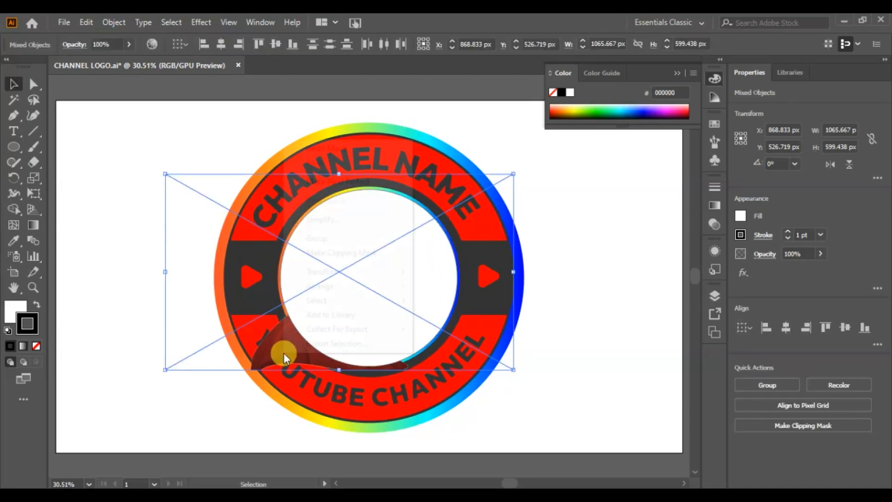
right_click(283, 353)
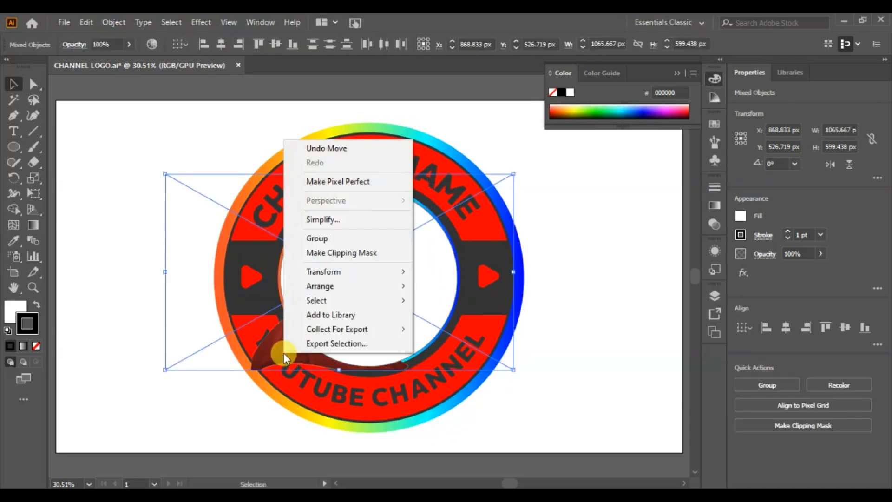
click(350, 253)
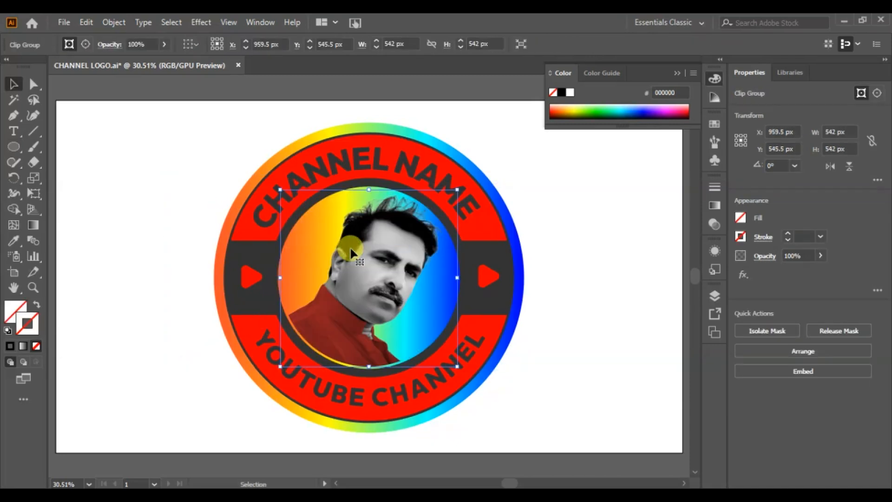
click(562, 353)
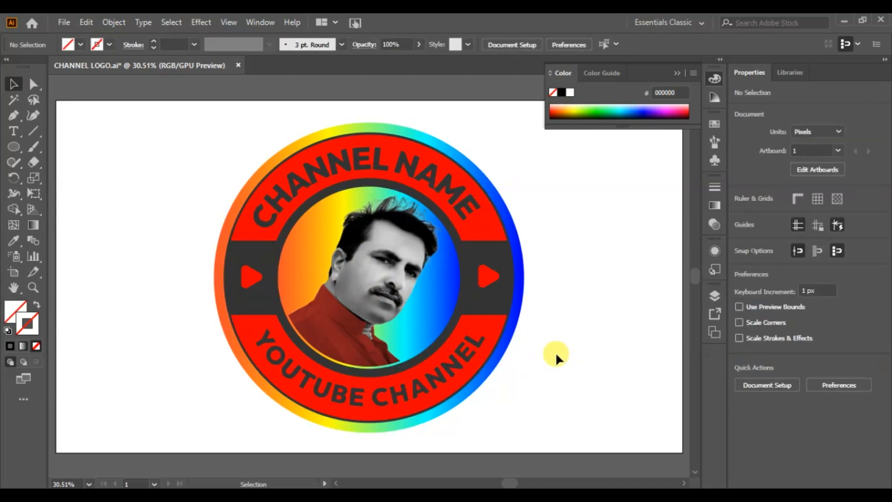
click(389, 269)
click(603, 361)
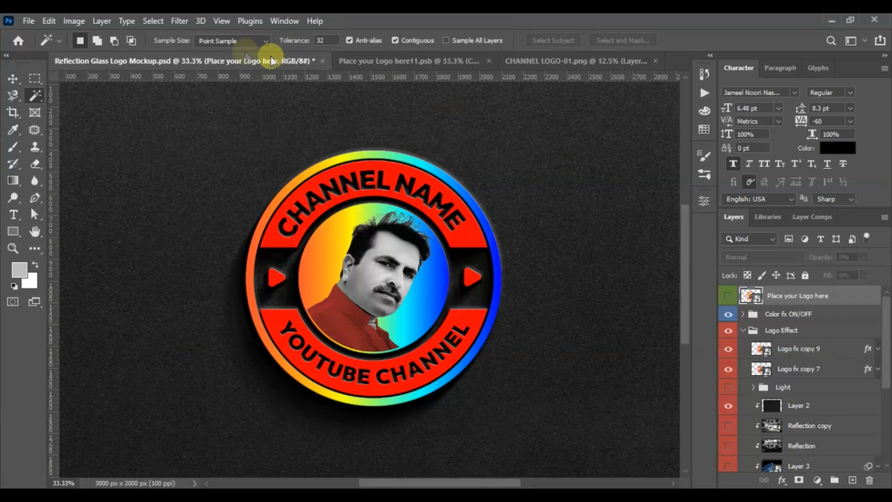
- Switch to the Reflection Glass Logo Mockup.psd document in Photoshop and activate the Move tool
click(13, 79)
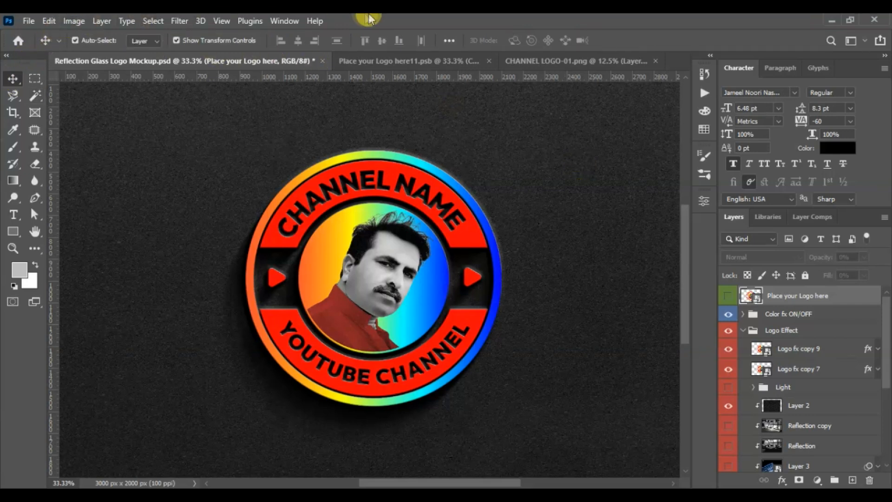